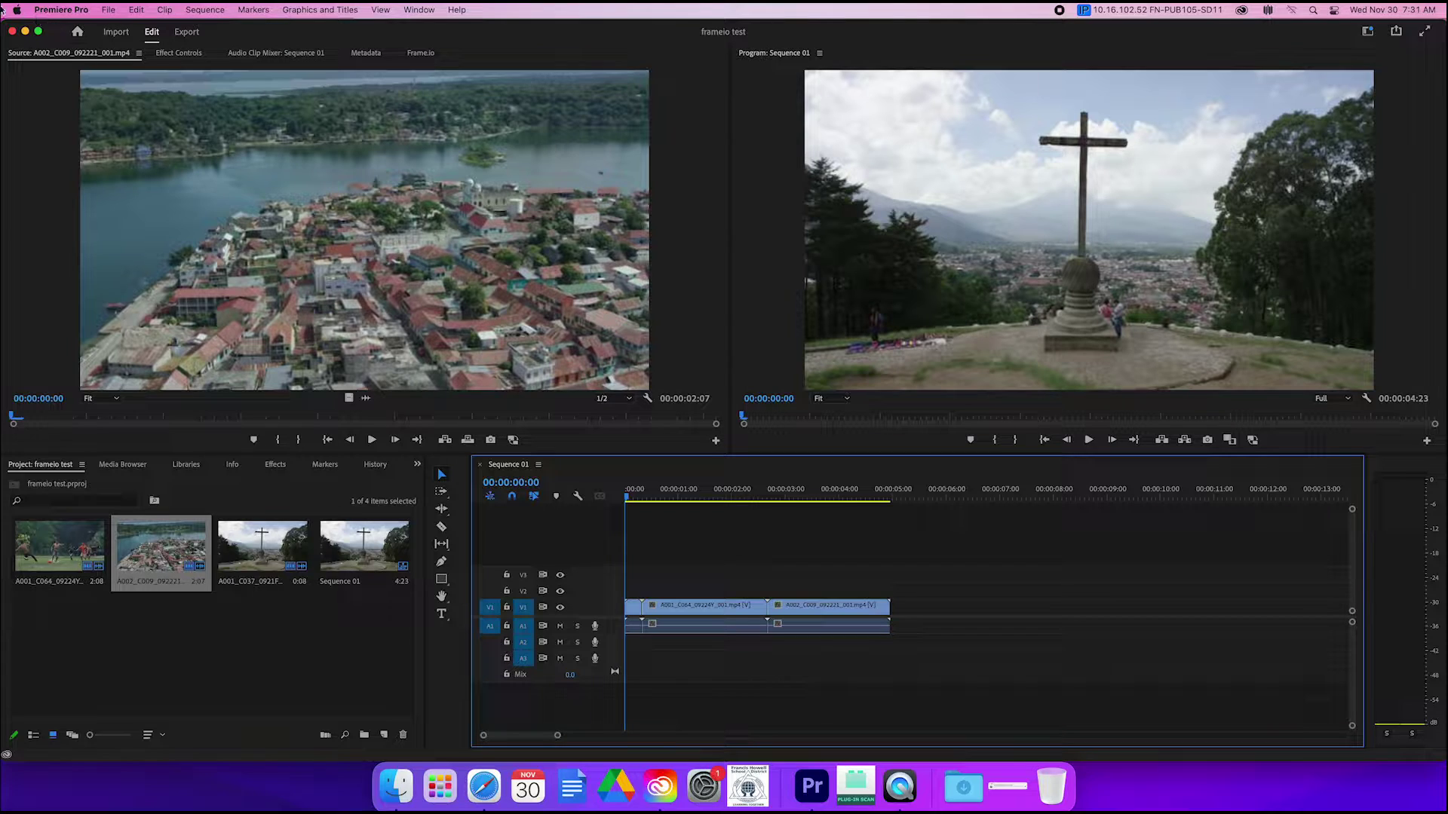
Step: Open Premiere Pro's Window menu to find Review with Frame.io
{"action": "left_click", "coordinate": [419, 9]}
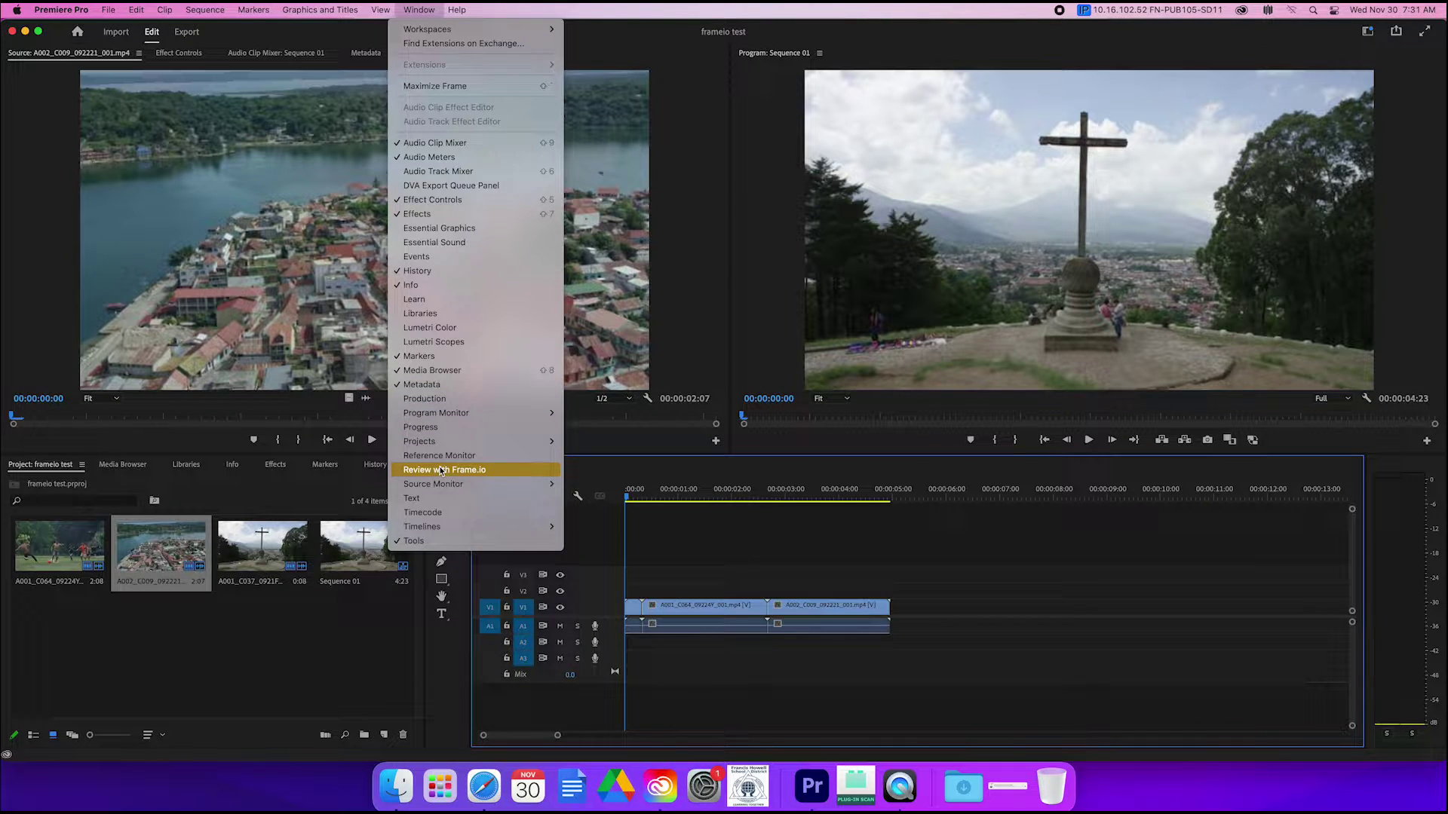
Step: Show the Review with Frame.io panel and begin signing in to Frame.io
{"action": "left_click", "coordinate": [443, 471]}
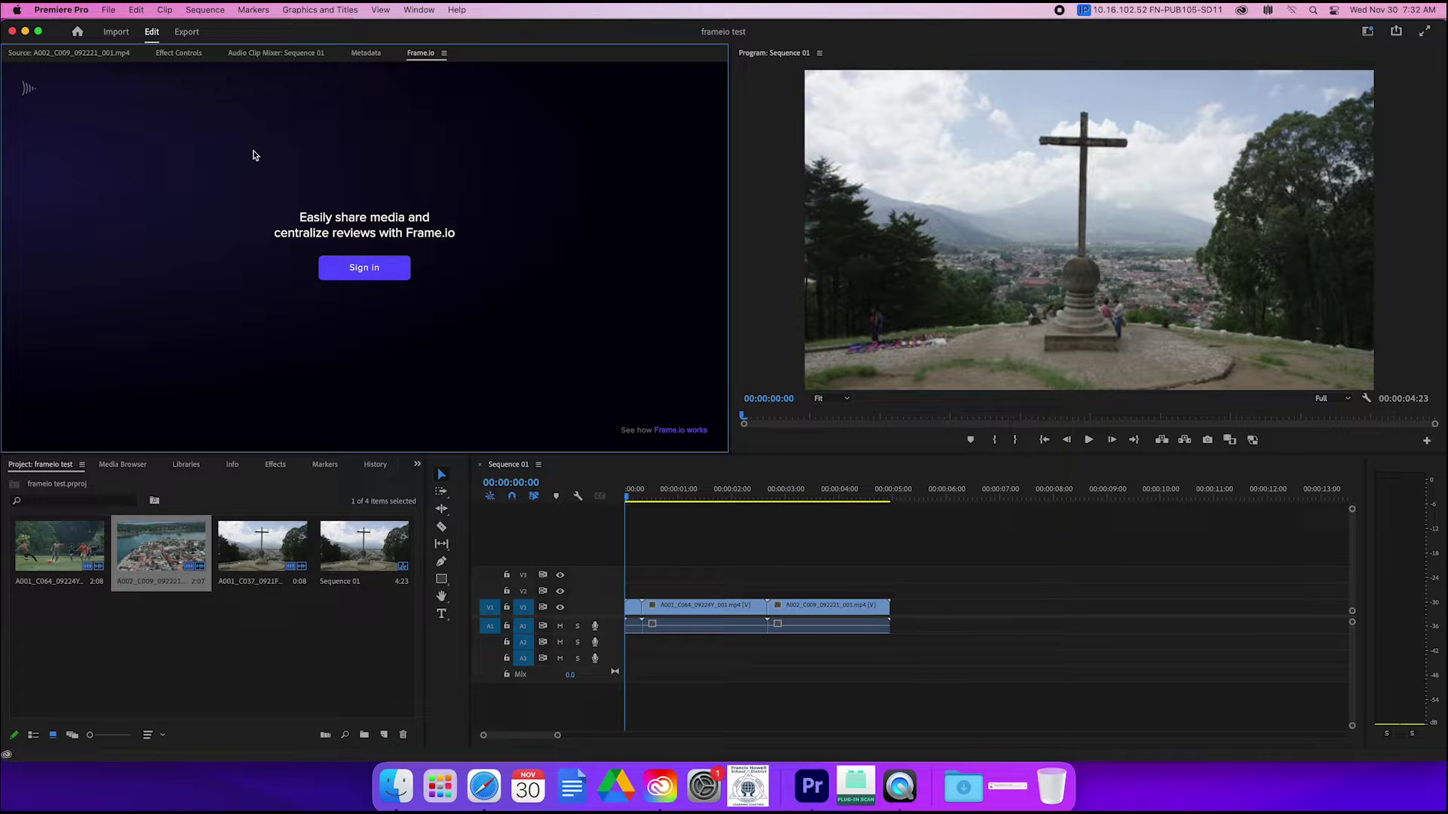
{"action": "left_click", "coordinate": [355, 271]}
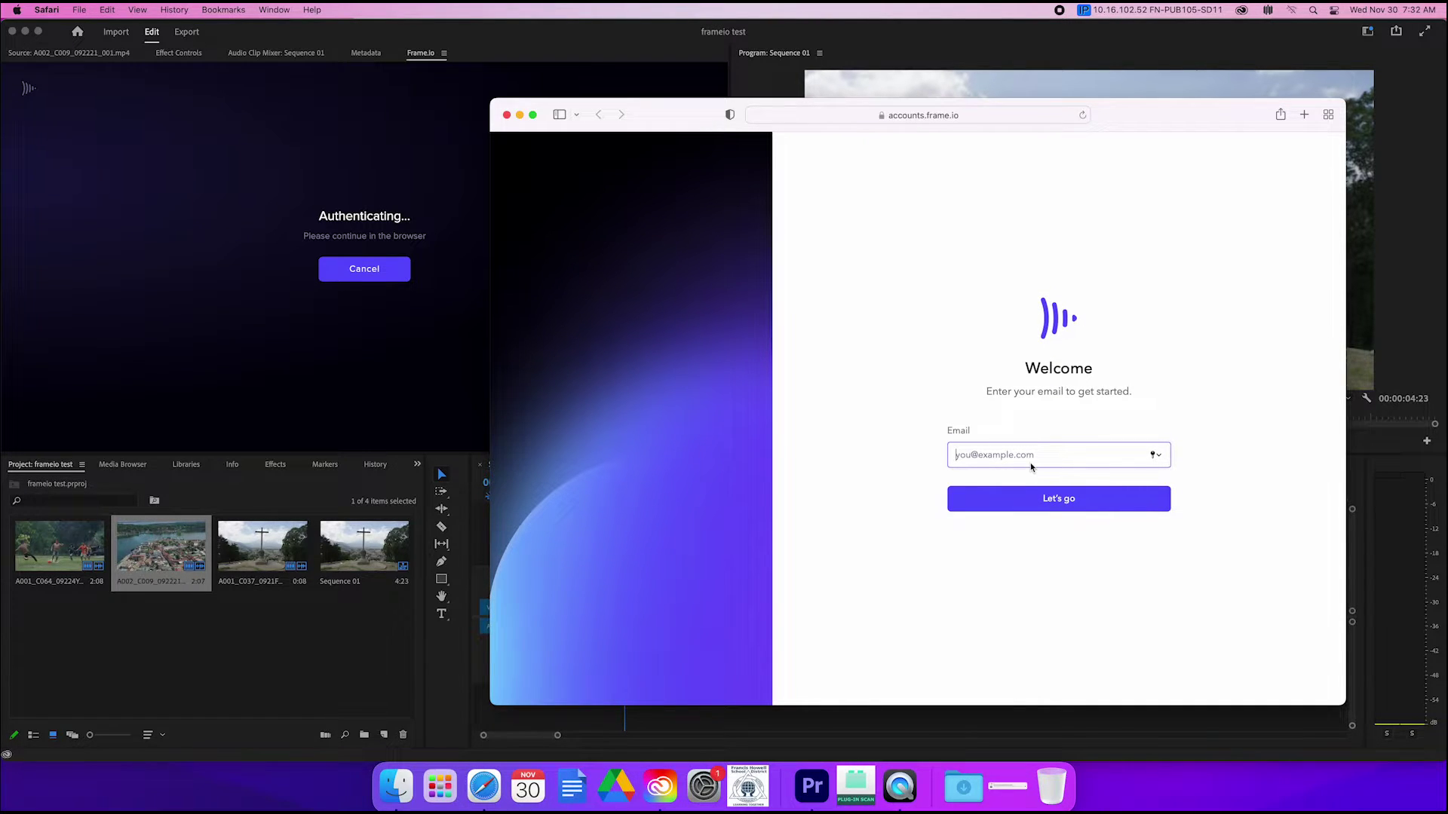
Step: Sign in to Frame.io with your e-mail address through Sign up with Google
{"action": "left_click", "coordinate": [1056, 504]}
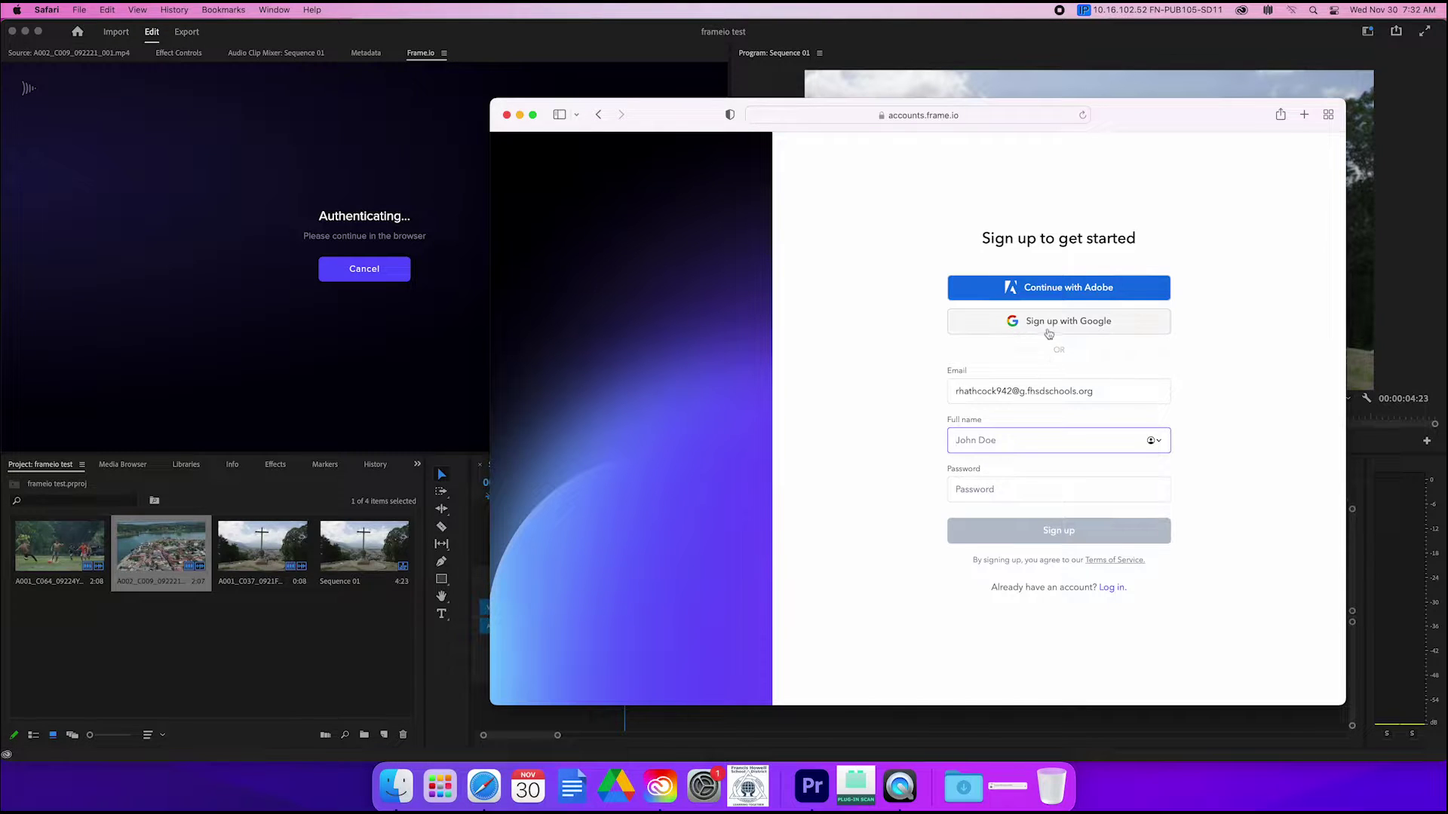
{"action": "left_click", "coordinate": [1048, 331]}
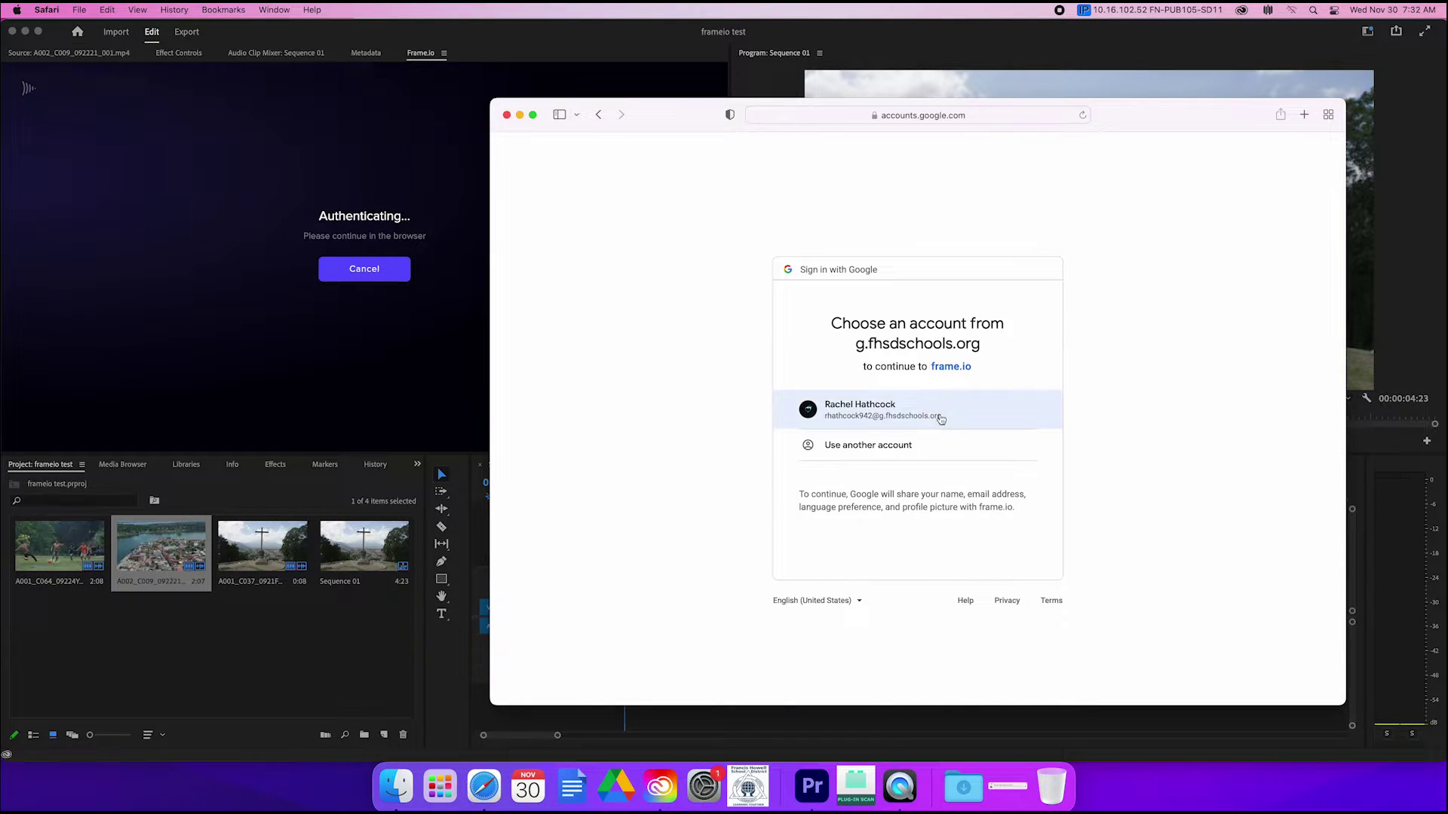
{"action": "left_click", "coordinate": [938, 414]}
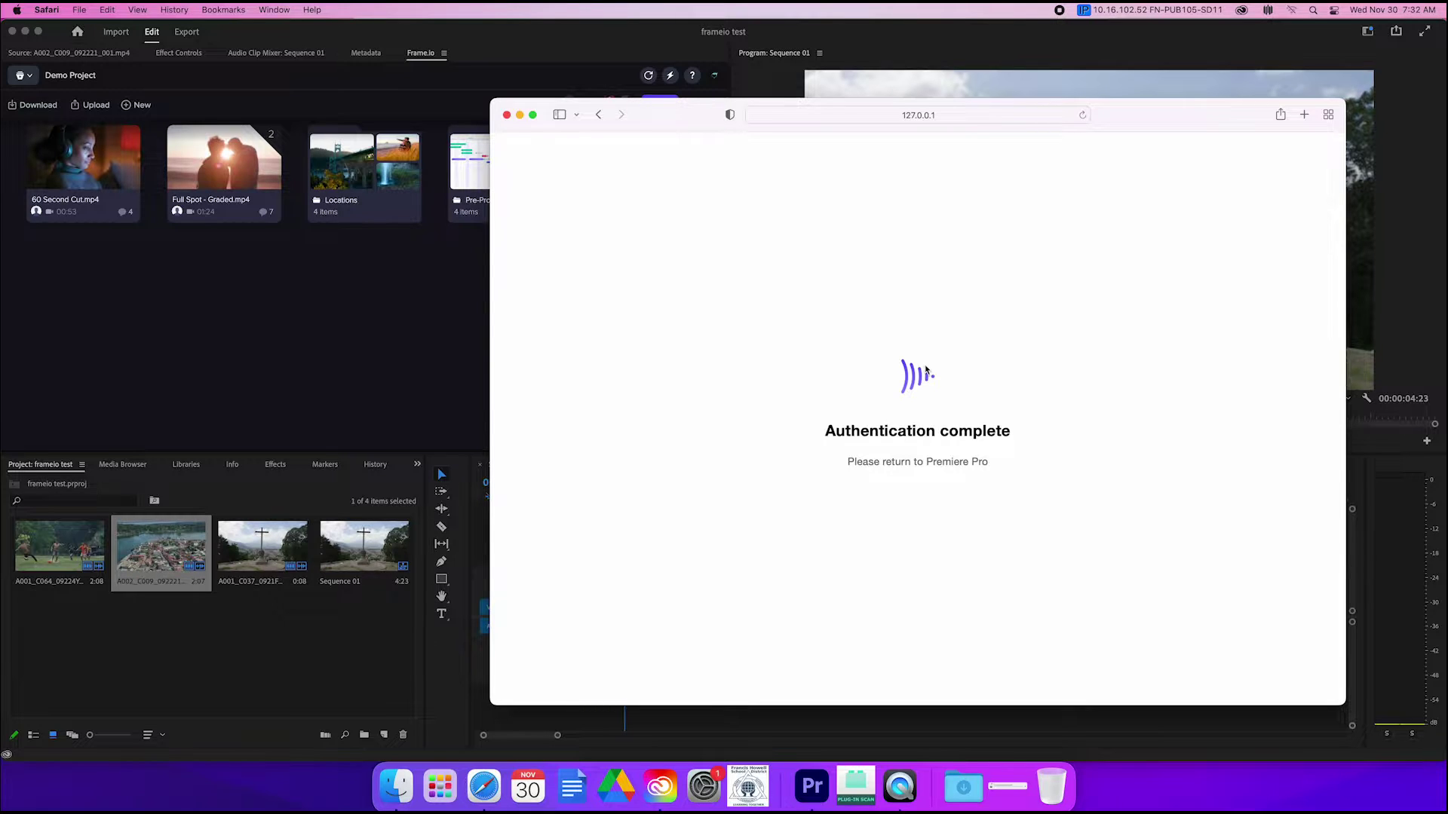
Step: Close the finished authentication browser window and select every clip in Sequence 01
{"action": "left_click", "coordinate": [507, 115]}
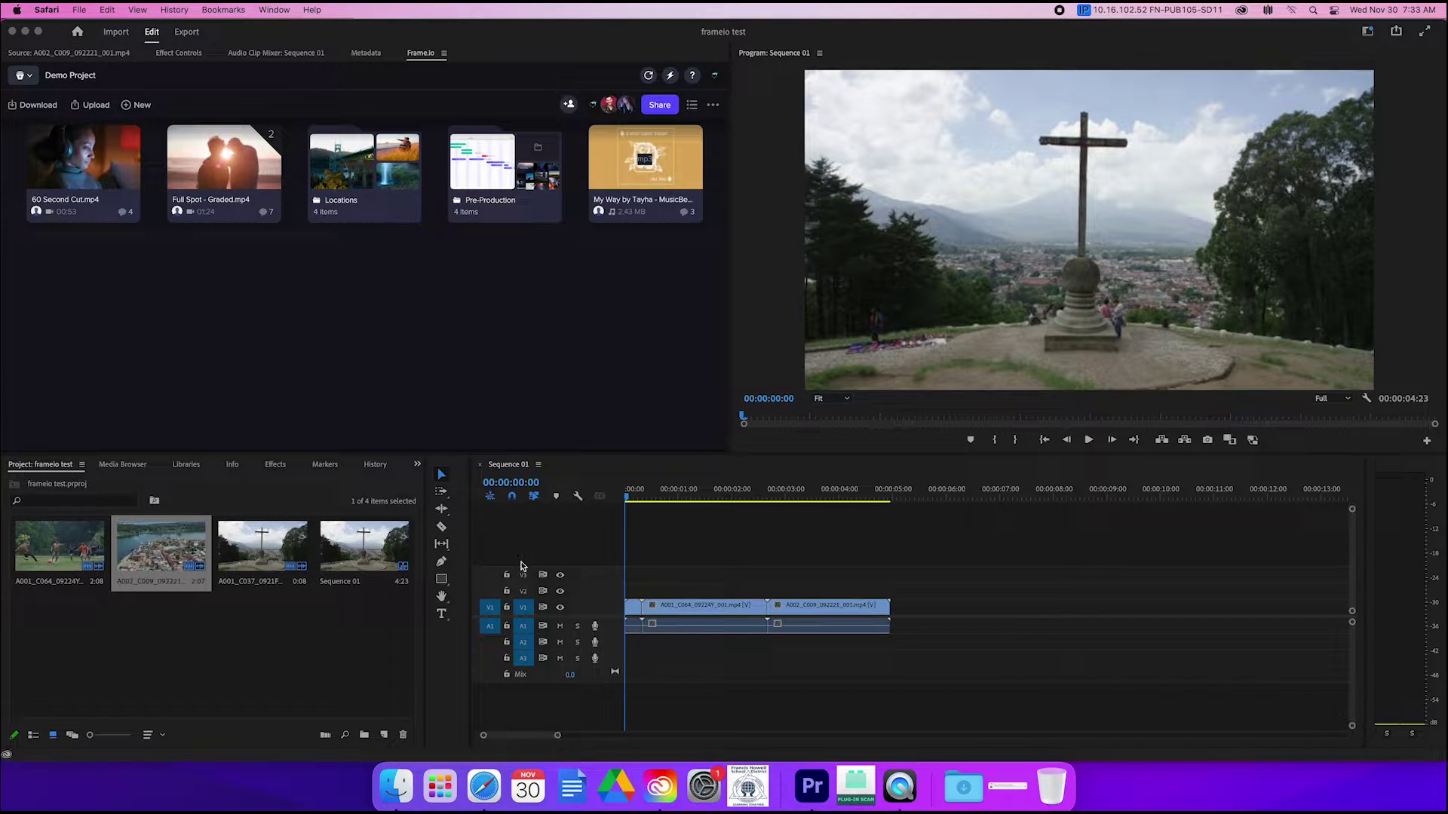
{"action": "left_click", "coordinate": [586, 566]}
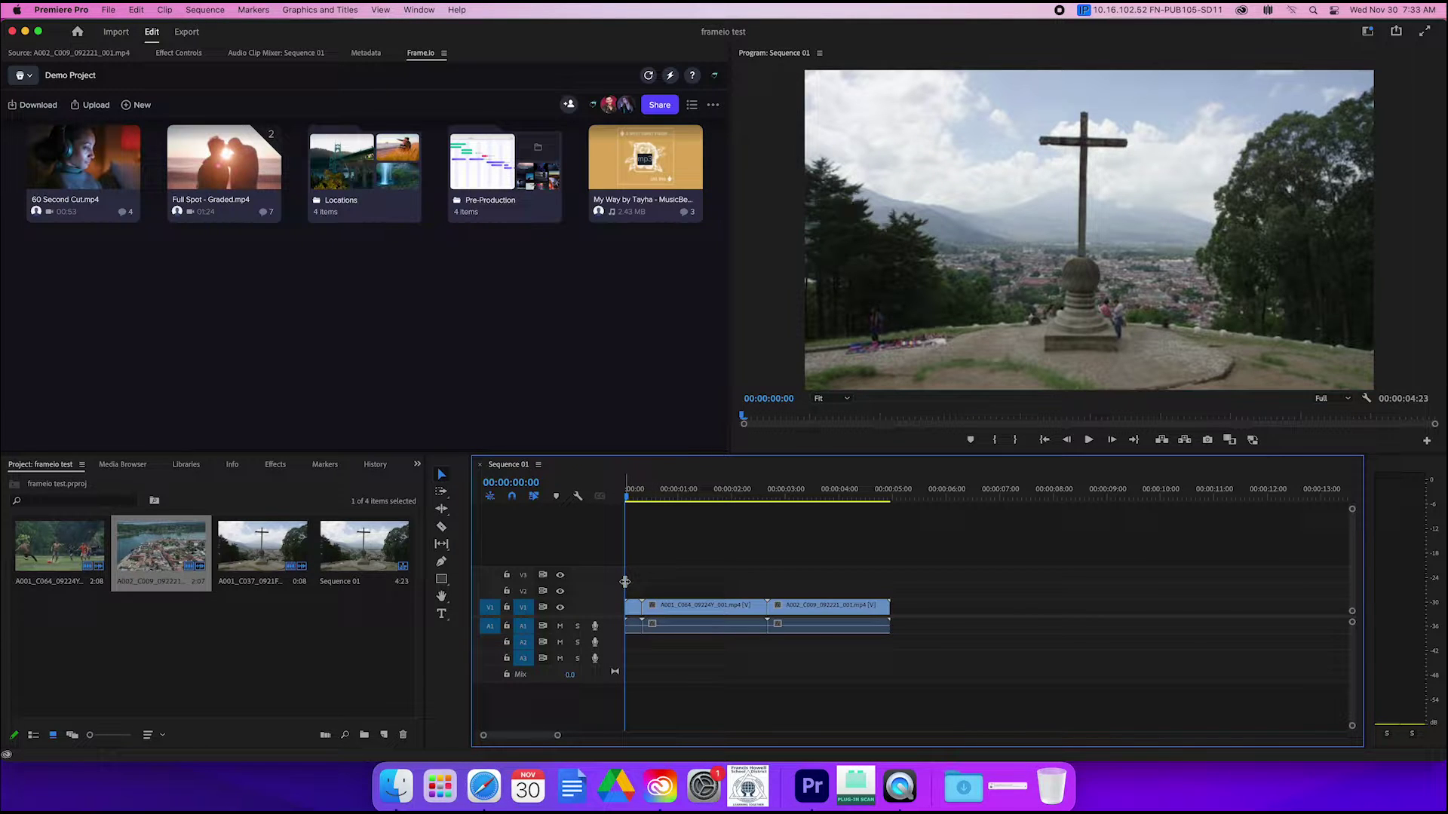
{"action": "key", "text": "super+a"}
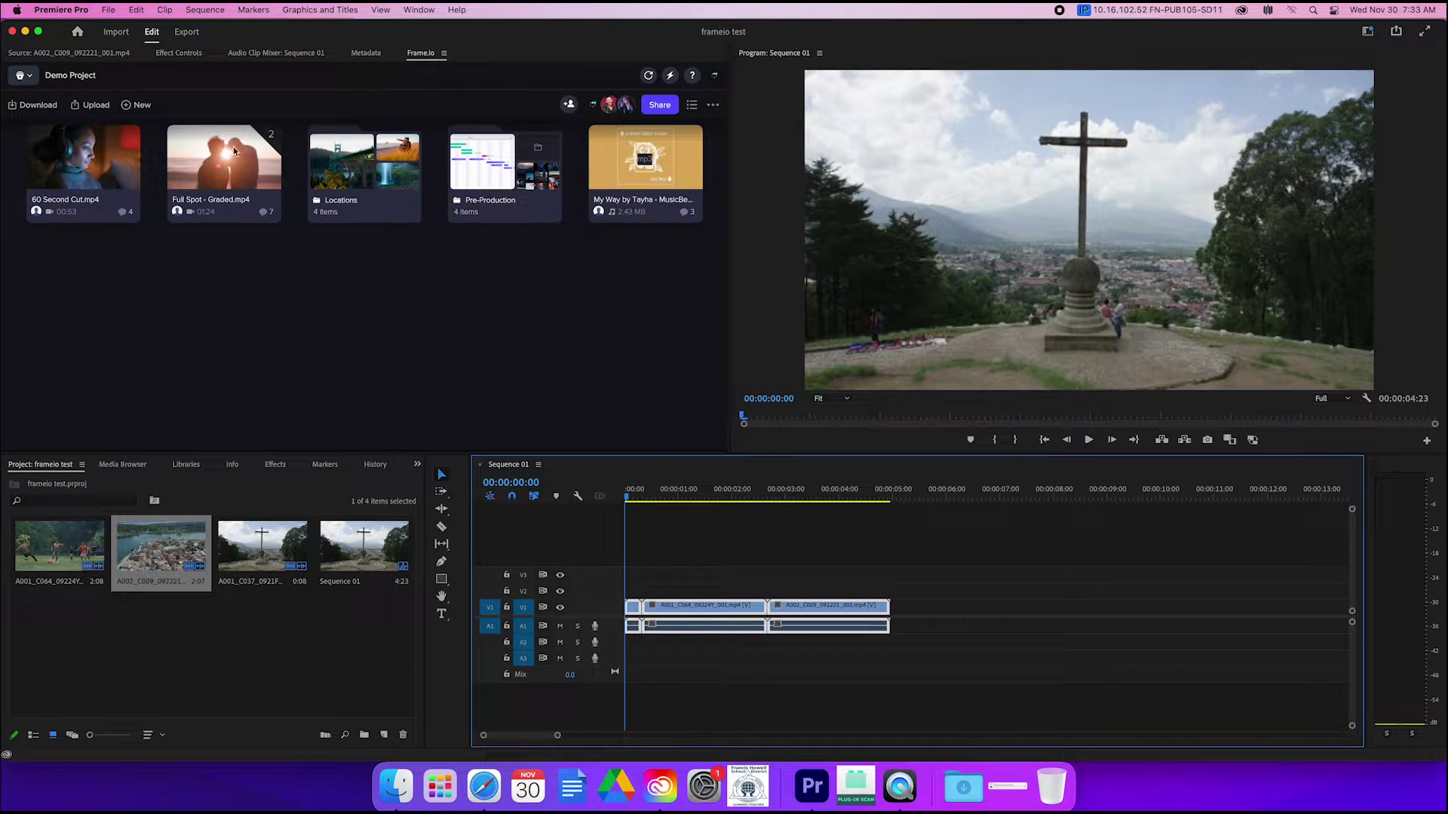
Step: Look through the Edit menu, then open and dismiss the Frame.io Share options
{"action": "left_click", "coordinate": [109, 9]}
{"action": "mouse_move", "coordinate": [135, 9]}
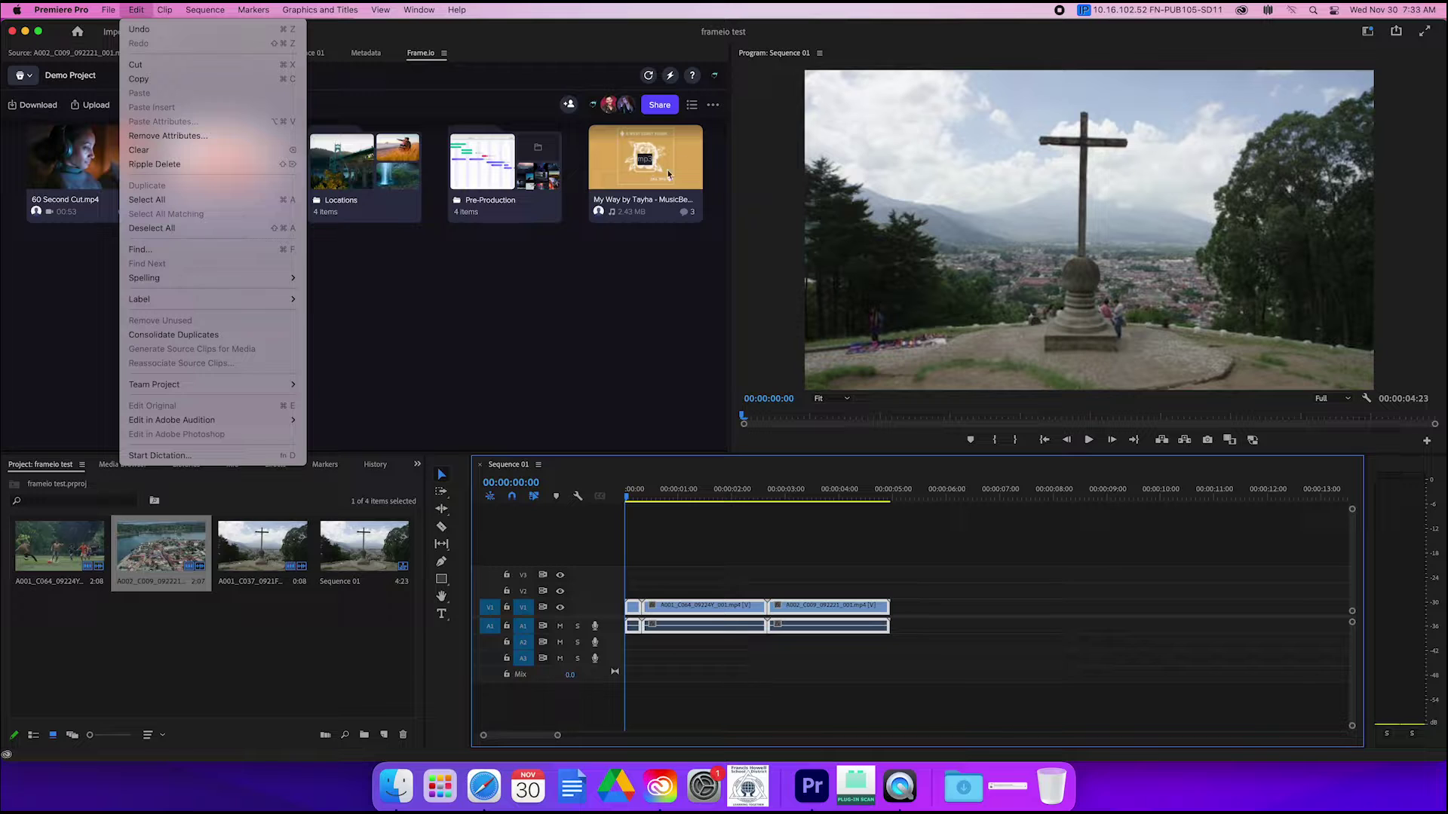
{"action": "left_click", "coordinate": [665, 106]}
{"action": "left_click", "coordinate": [659, 105]}
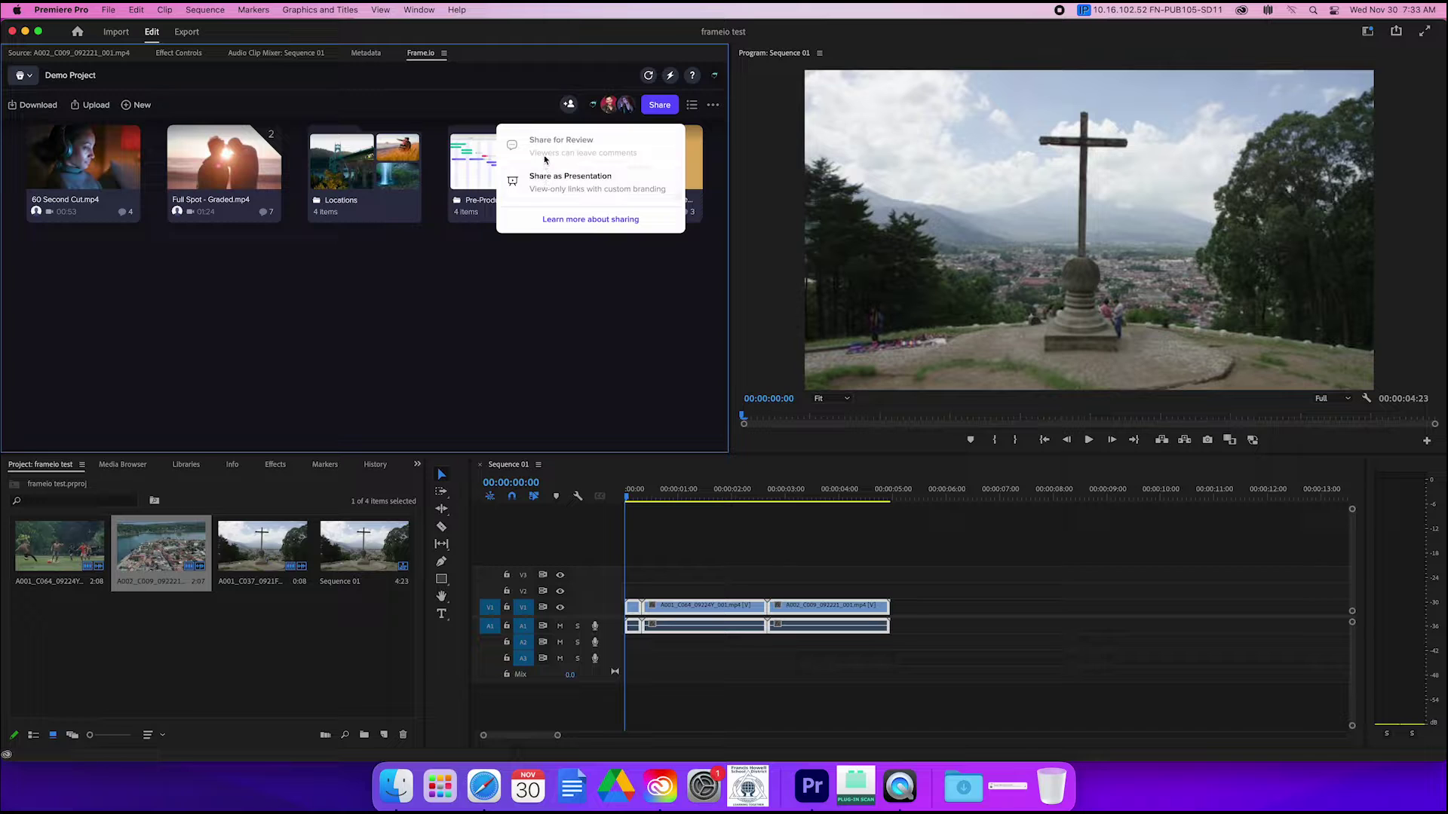
{"action": "left_click", "coordinate": [435, 272]}
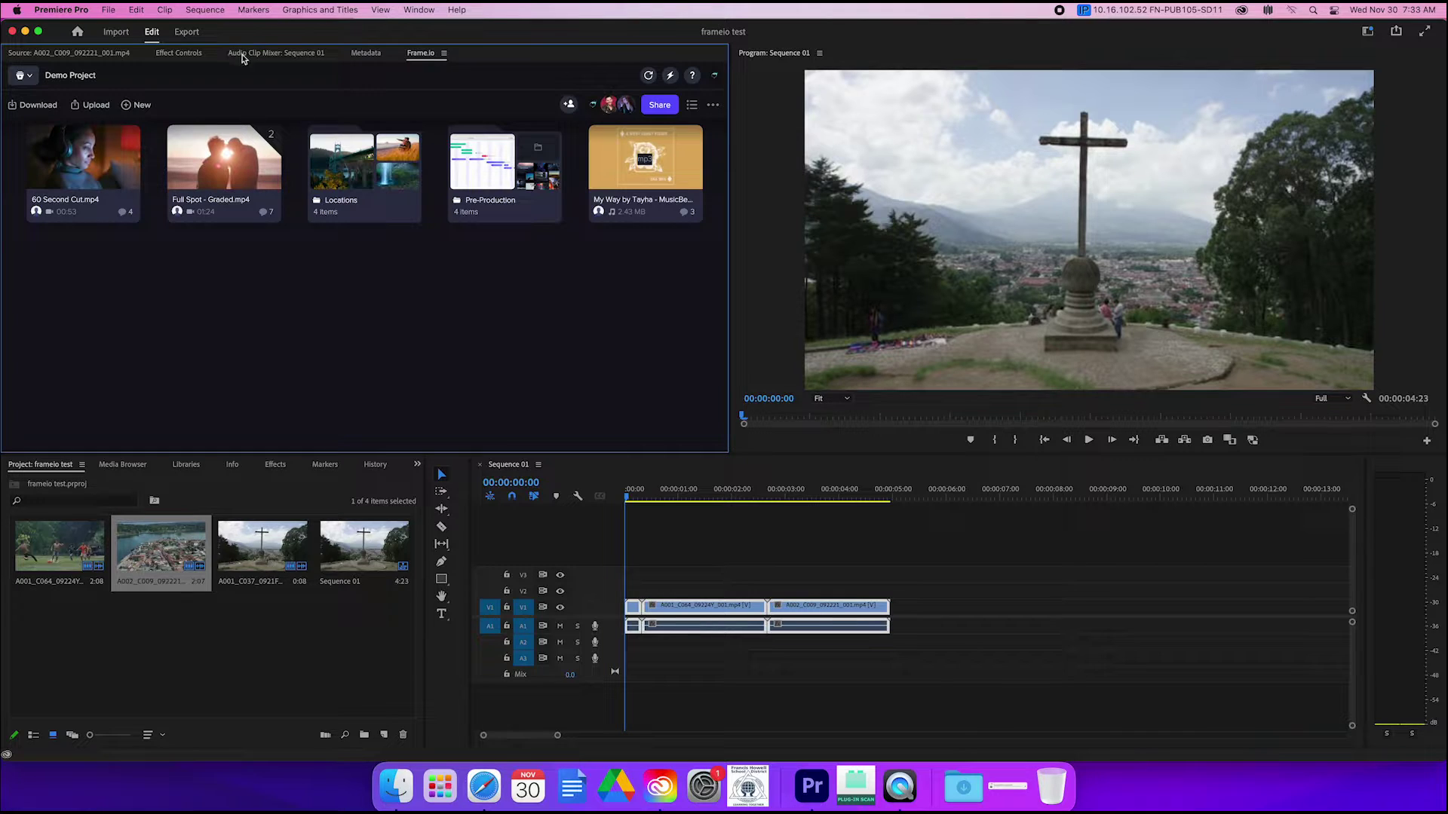
Step: Upload the active sequence, renaming it from Sequence 01 to Frame io Test
{"action": "left_click", "coordinate": [85, 108]}
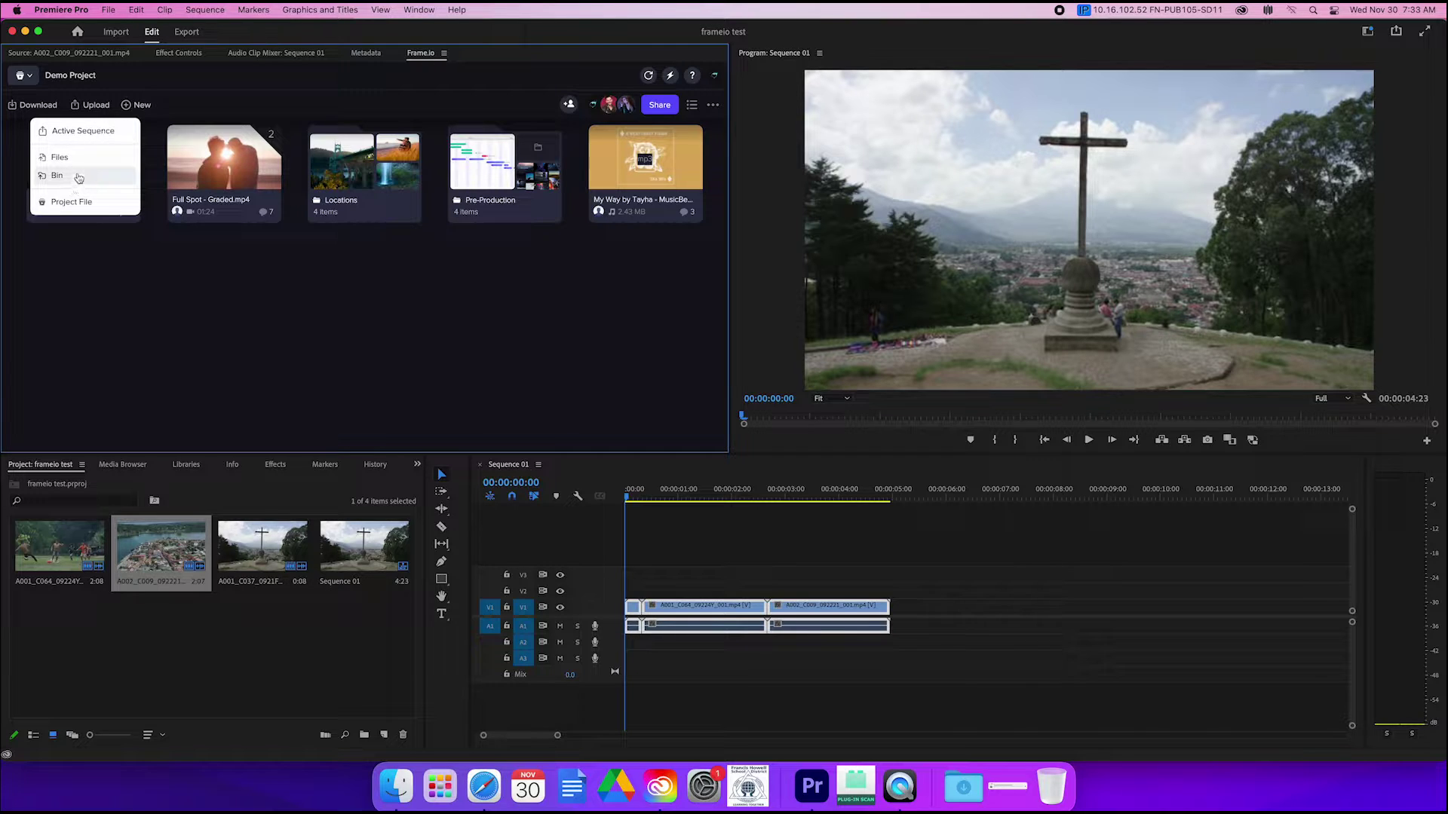
{"action": "left_click", "coordinate": [79, 132]}
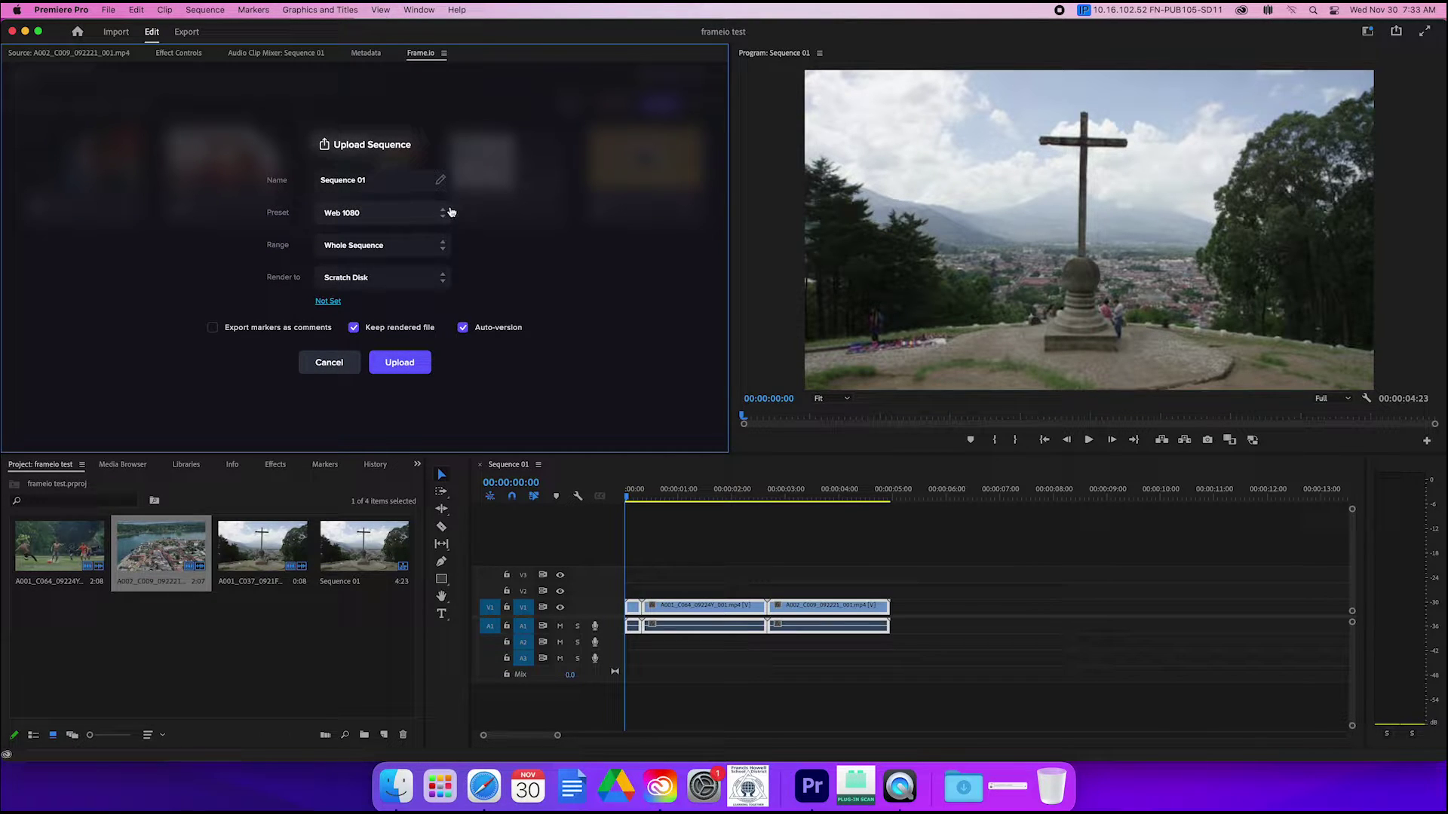
{"action": "left_click", "coordinate": [375, 182]}
{"action": "key", "text": "BackSpace"}
{"action": "type", "text": "Frame Io Test"}
Step: Keep Render to Scratch Disk and start the Web 1080 whole-sequence upload
{"action": "left_click", "coordinate": [334, 287]}
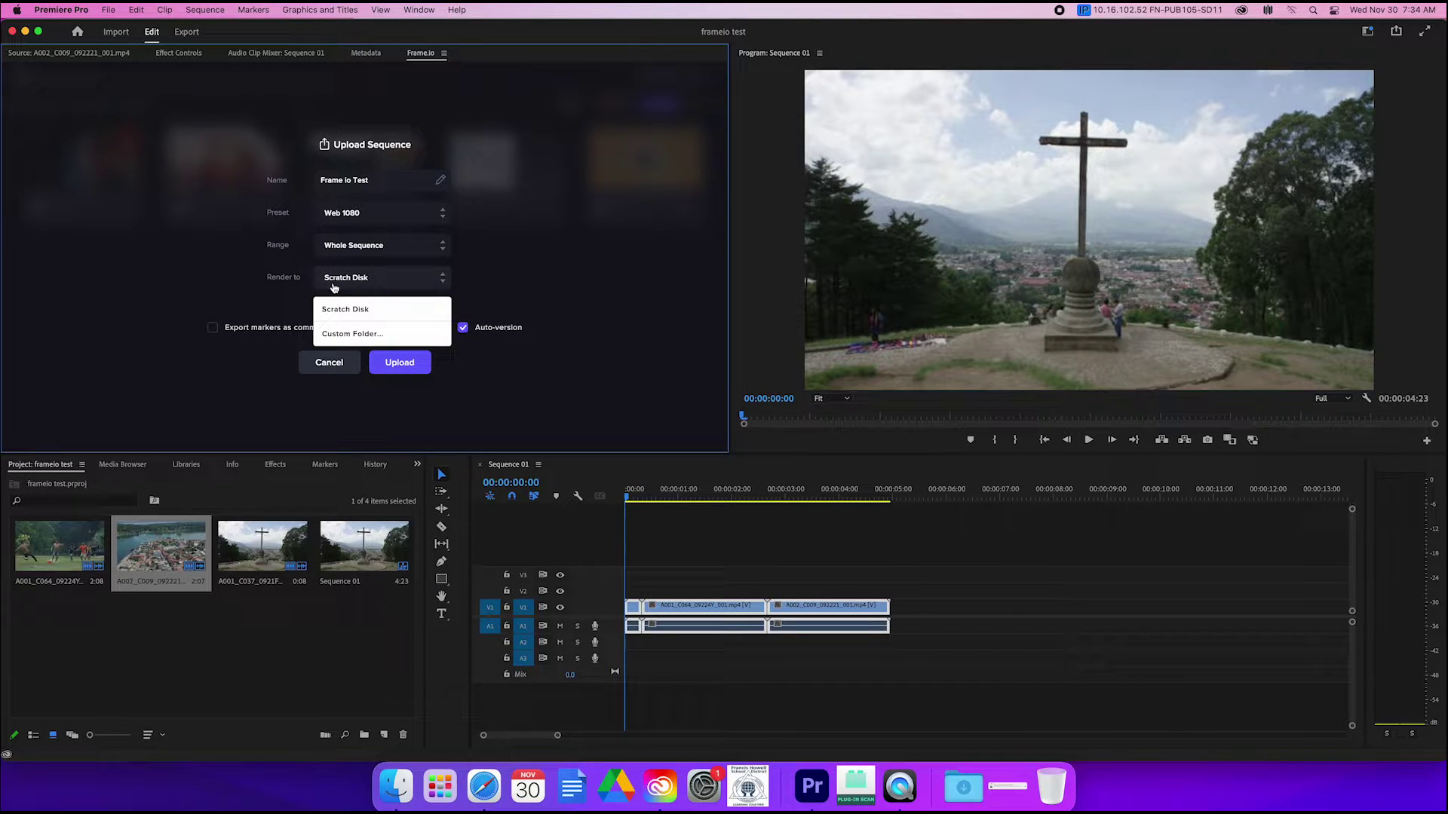
{"action": "left_click", "coordinate": [334, 287]}
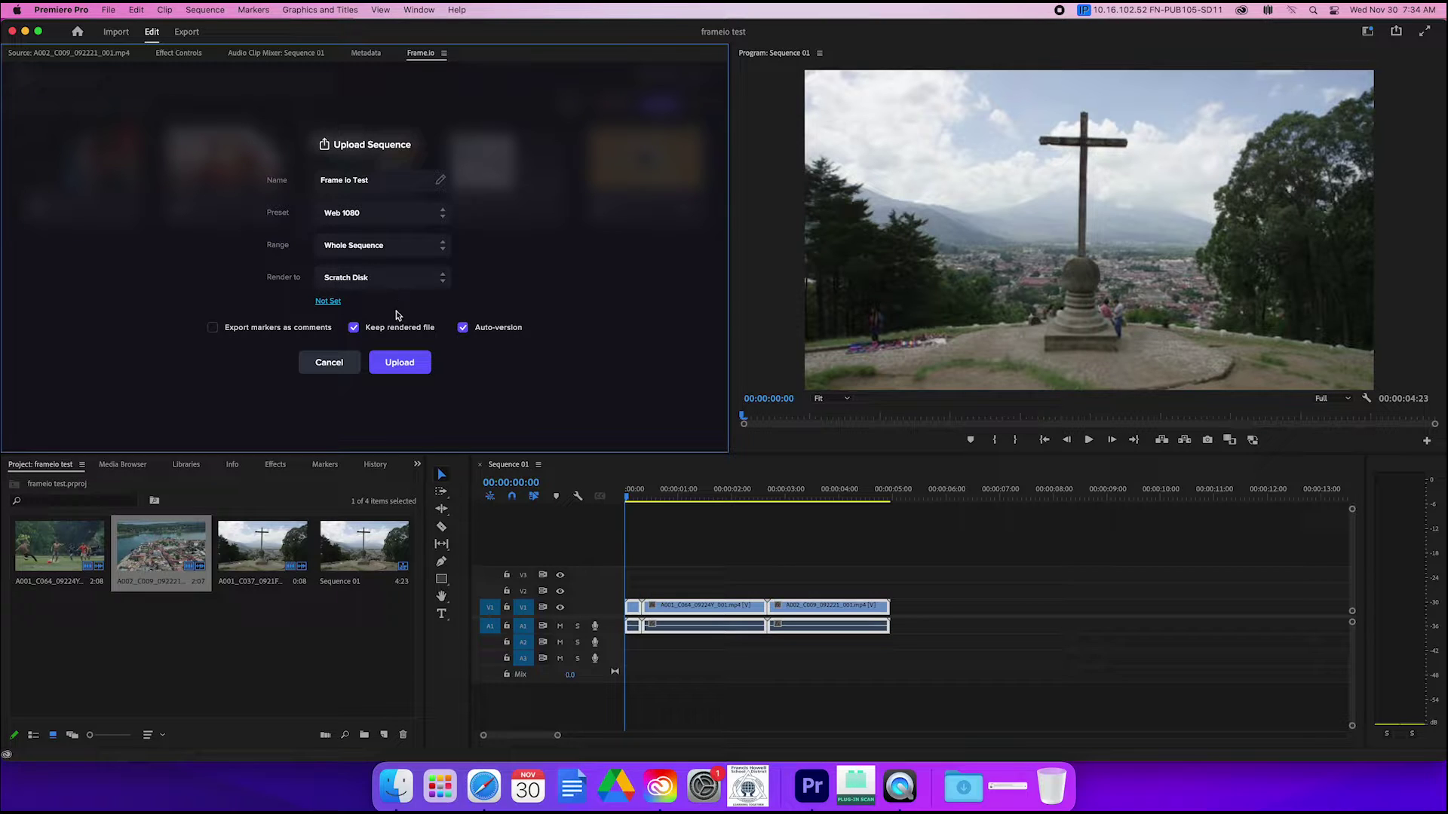
{"action": "left_click", "coordinate": [393, 365]}
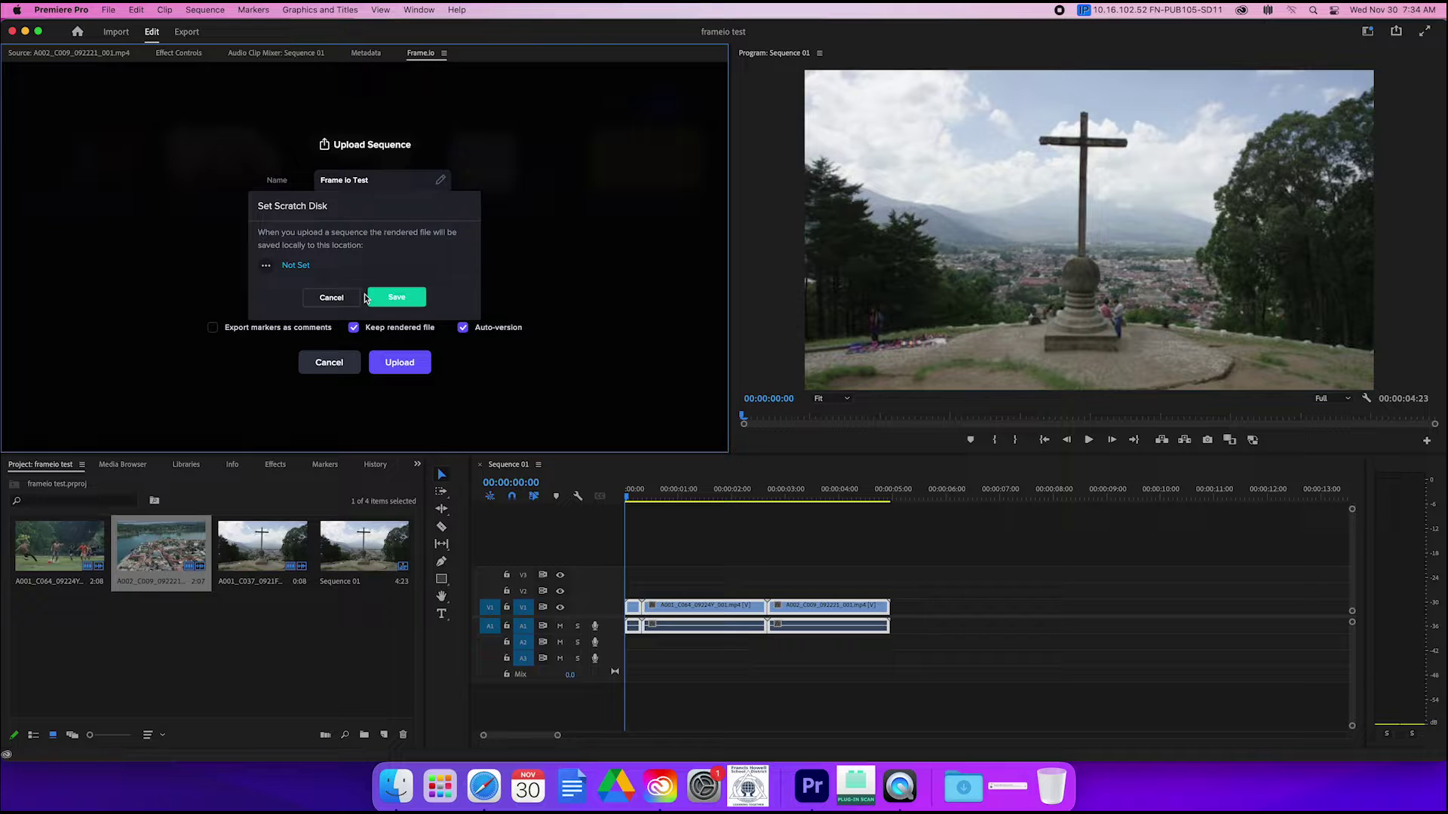
Step: Retry the upload and browse to Documents to choose a scratch disk folder
{"action": "left_click", "coordinate": [377, 300]}
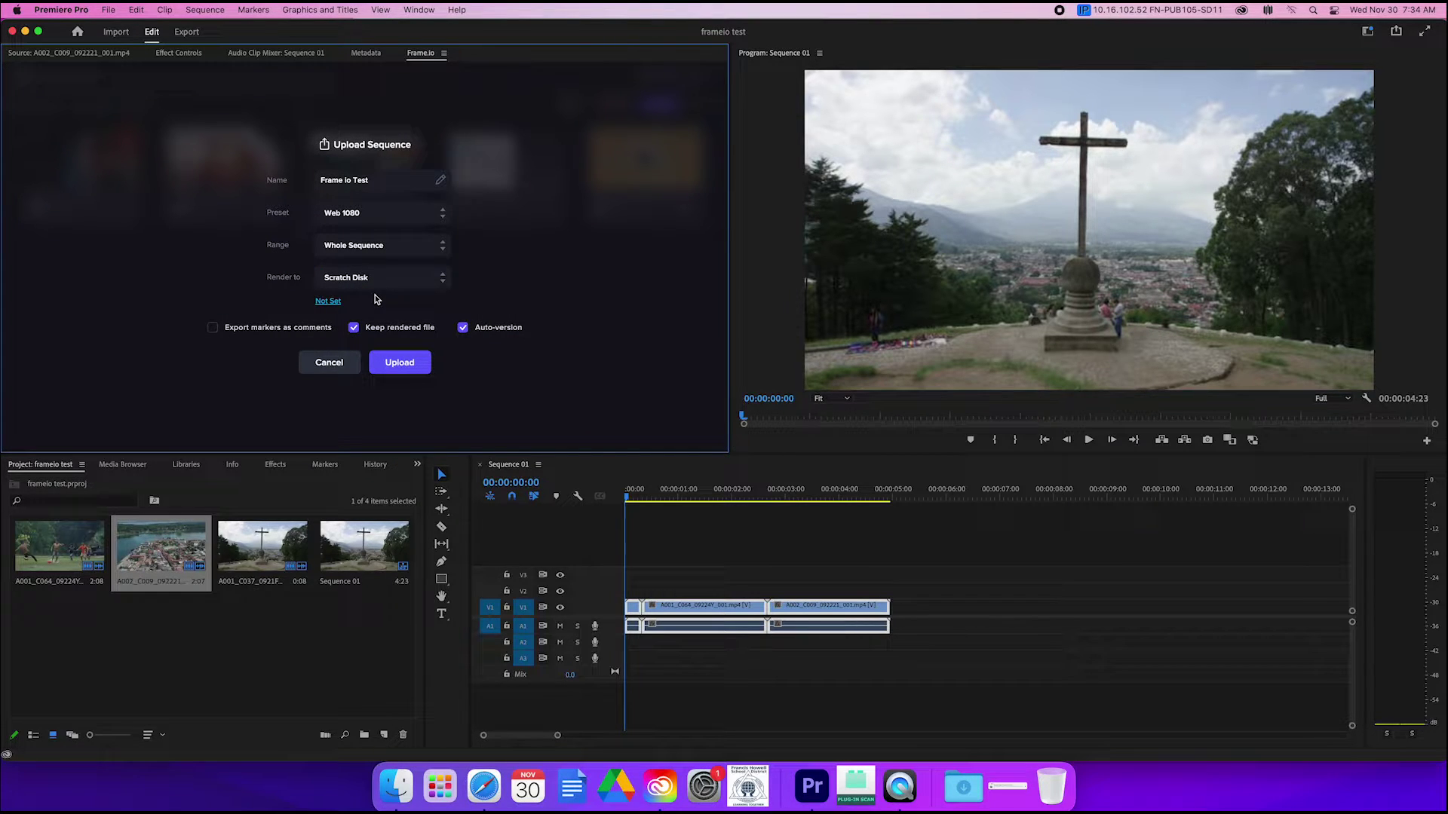
{"action": "left_click", "coordinate": [402, 366]}
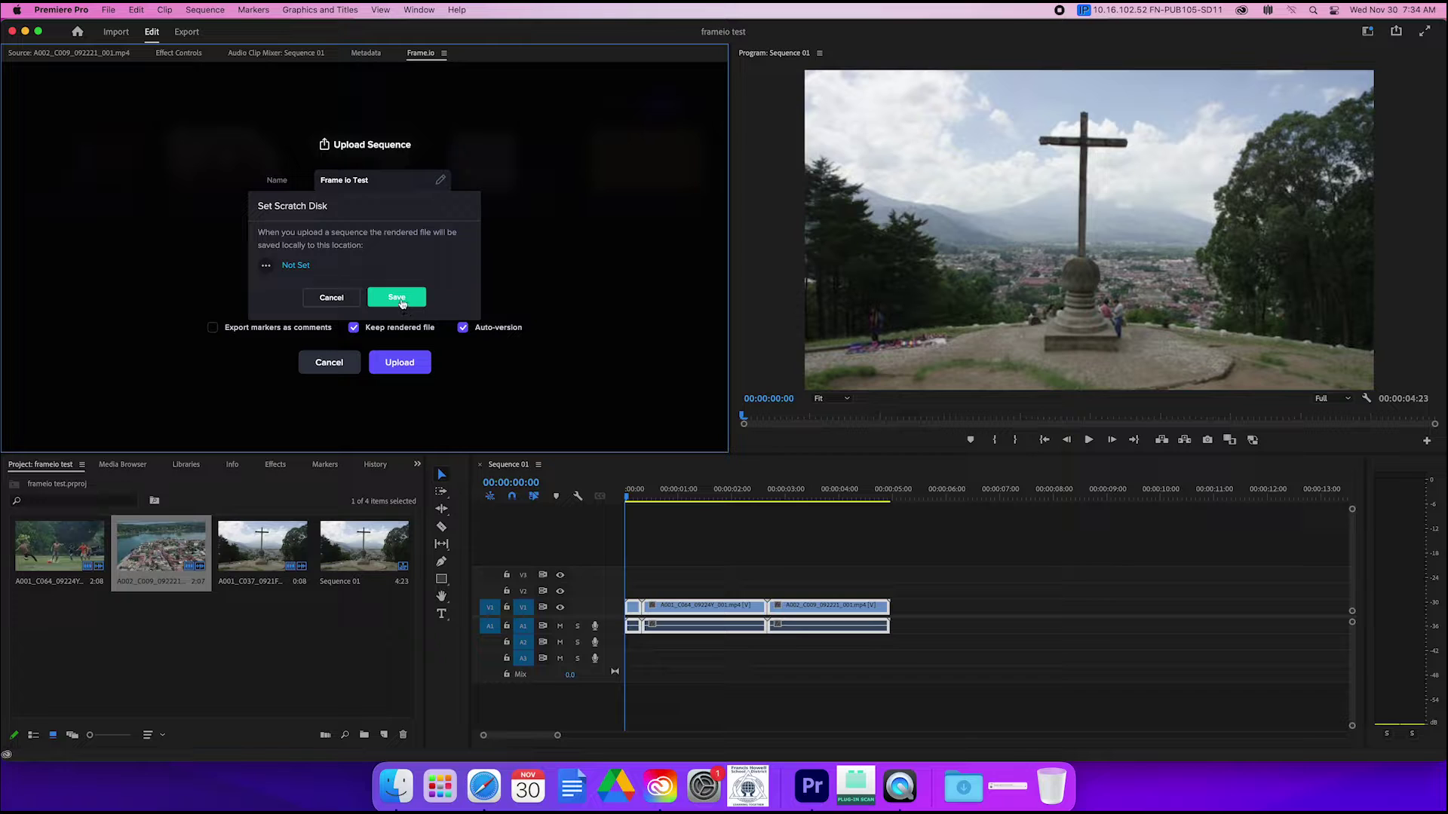
{"action": "left_click", "coordinate": [402, 300]}
{"action": "left_click", "coordinate": [401, 367]}
{"action": "left_click", "coordinate": [265, 265]}
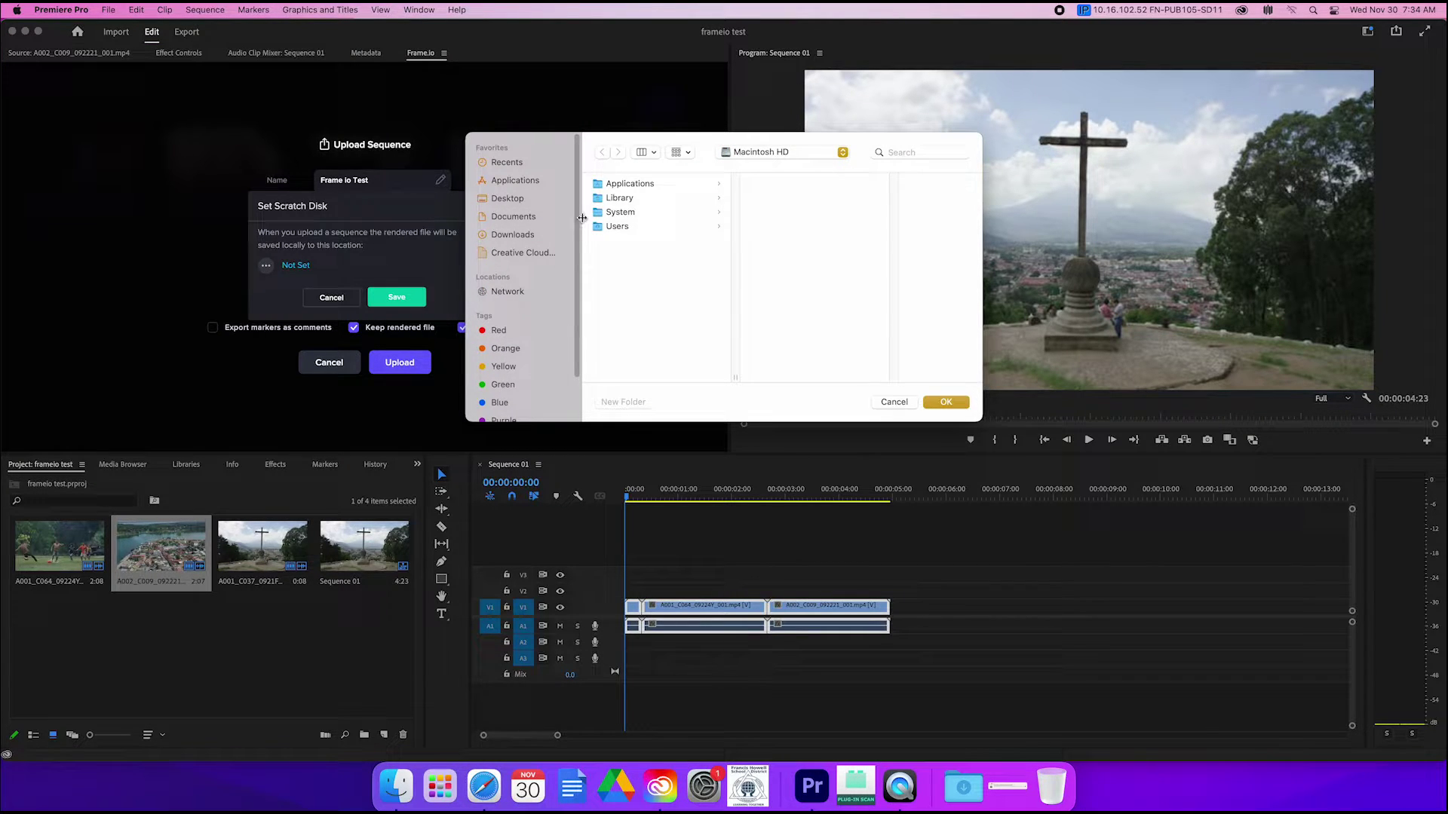
{"action": "left_click", "coordinate": [517, 218]}
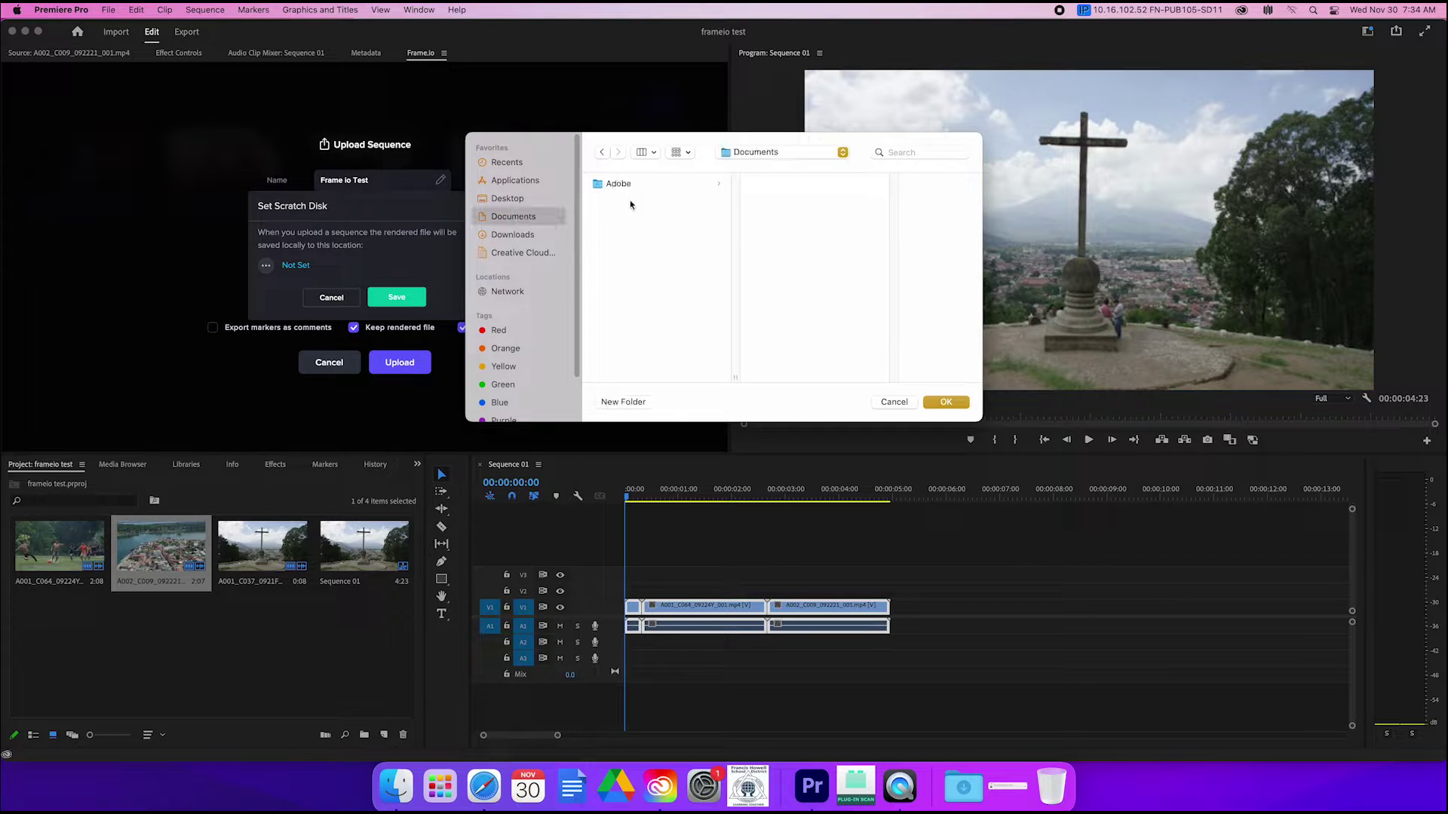
{"action": "left_click", "coordinate": [631, 186]}
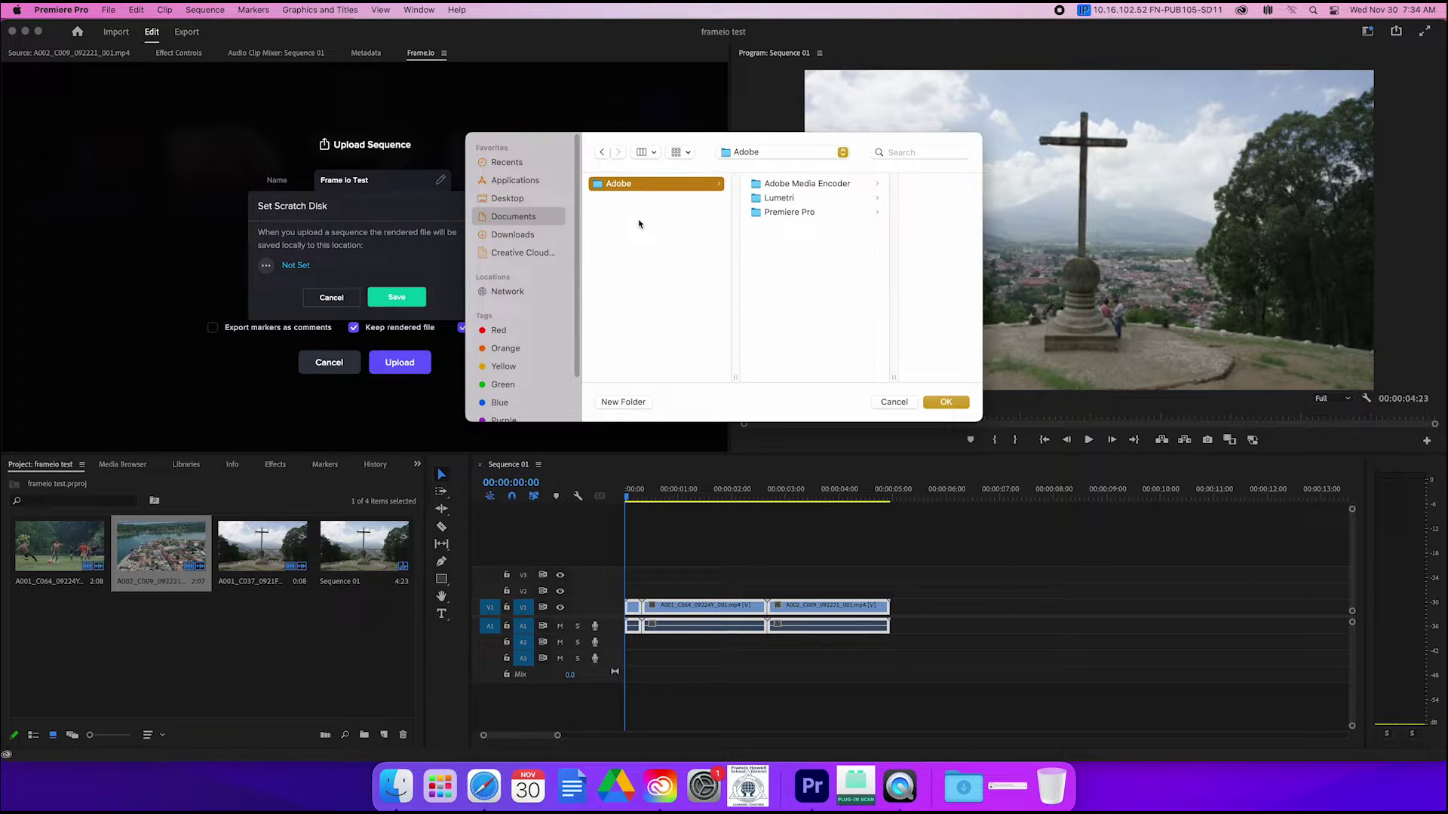
{"action": "left_click", "coordinate": [595, 250]}
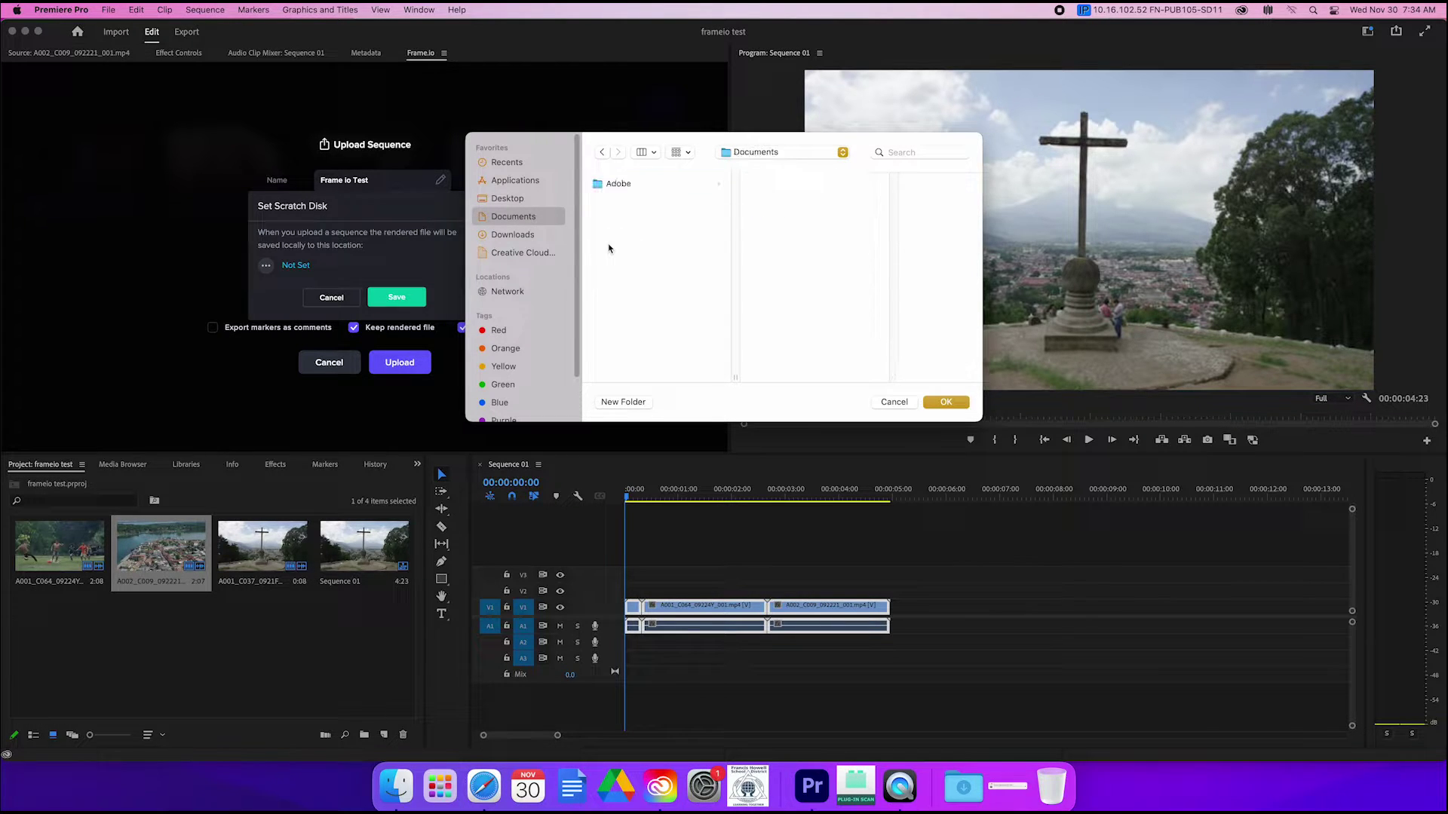
Step: Create a personal folder in Documents with a Rendered Files folder inside, and select it
{"action": "left_click", "coordinate": [617, 401]}
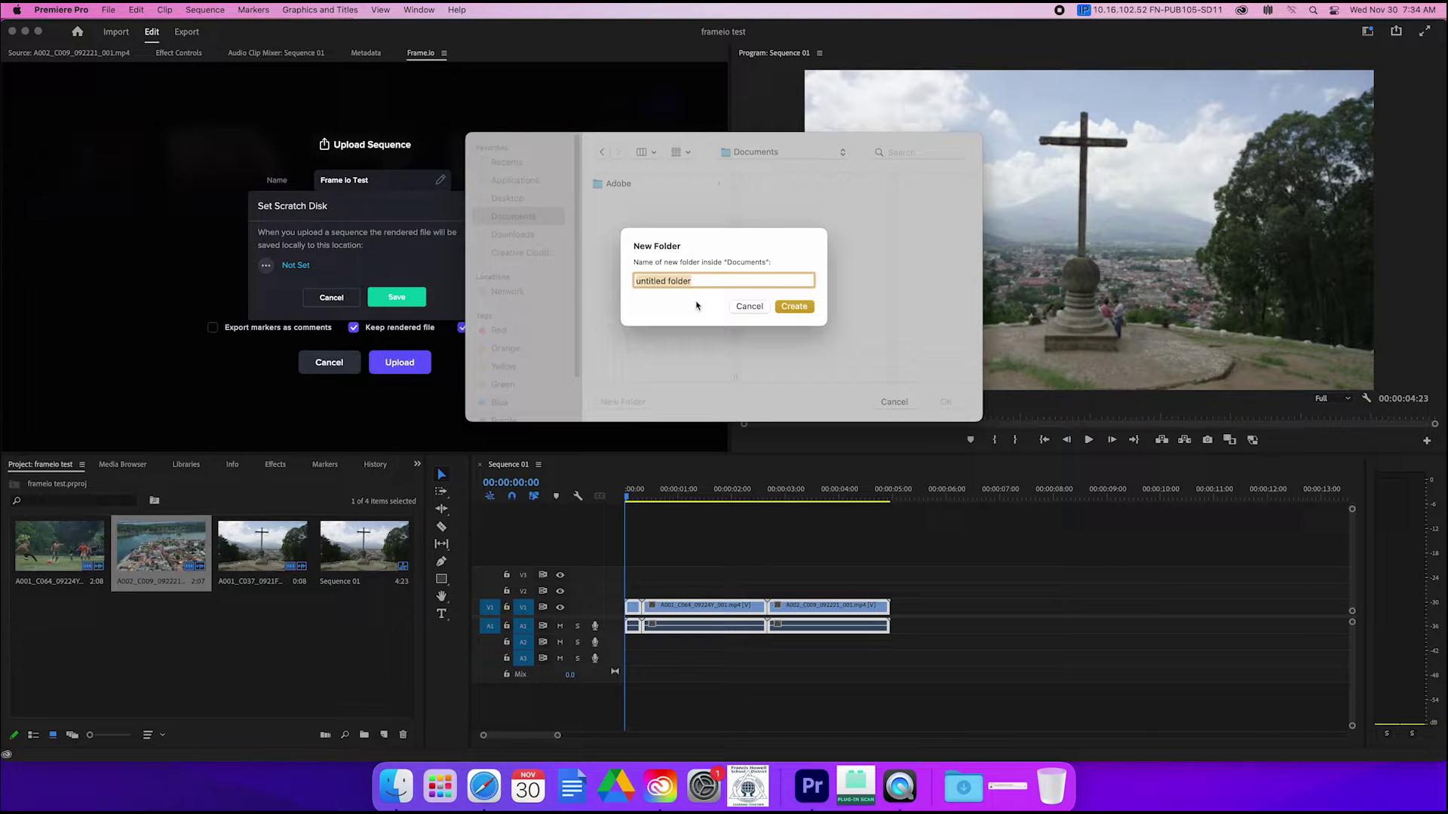
{"action": "type", "text": "La"}
{"action": "key", "text": "BackSpace"}
{"action": "key", "text": "BackSpace"}
{"action": "type", "text": "Hathc"}
{"action": "left_click", "coordinate": [790, 305]}
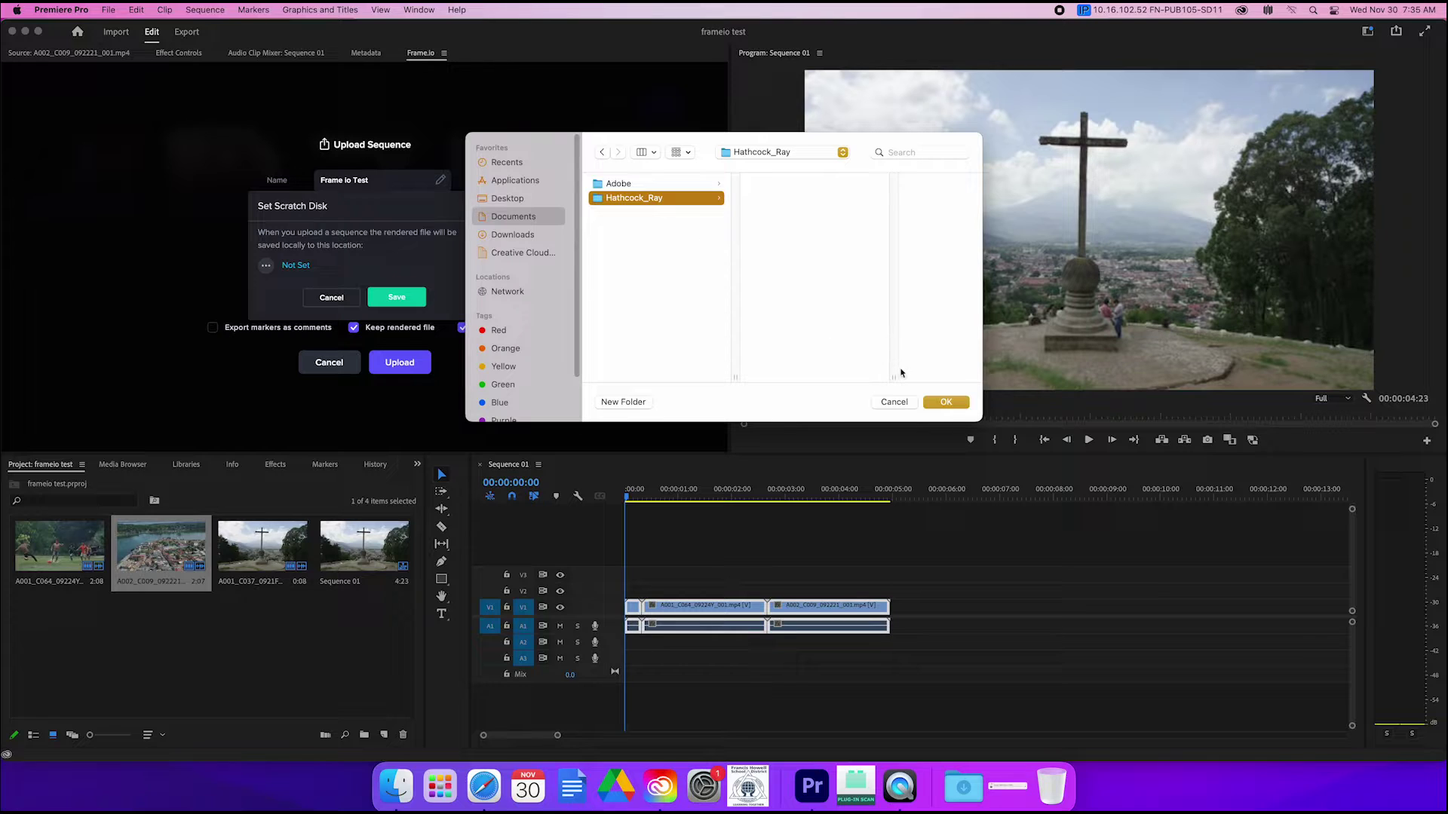
{"action": "left_click", "coordinate": [603, 404]}
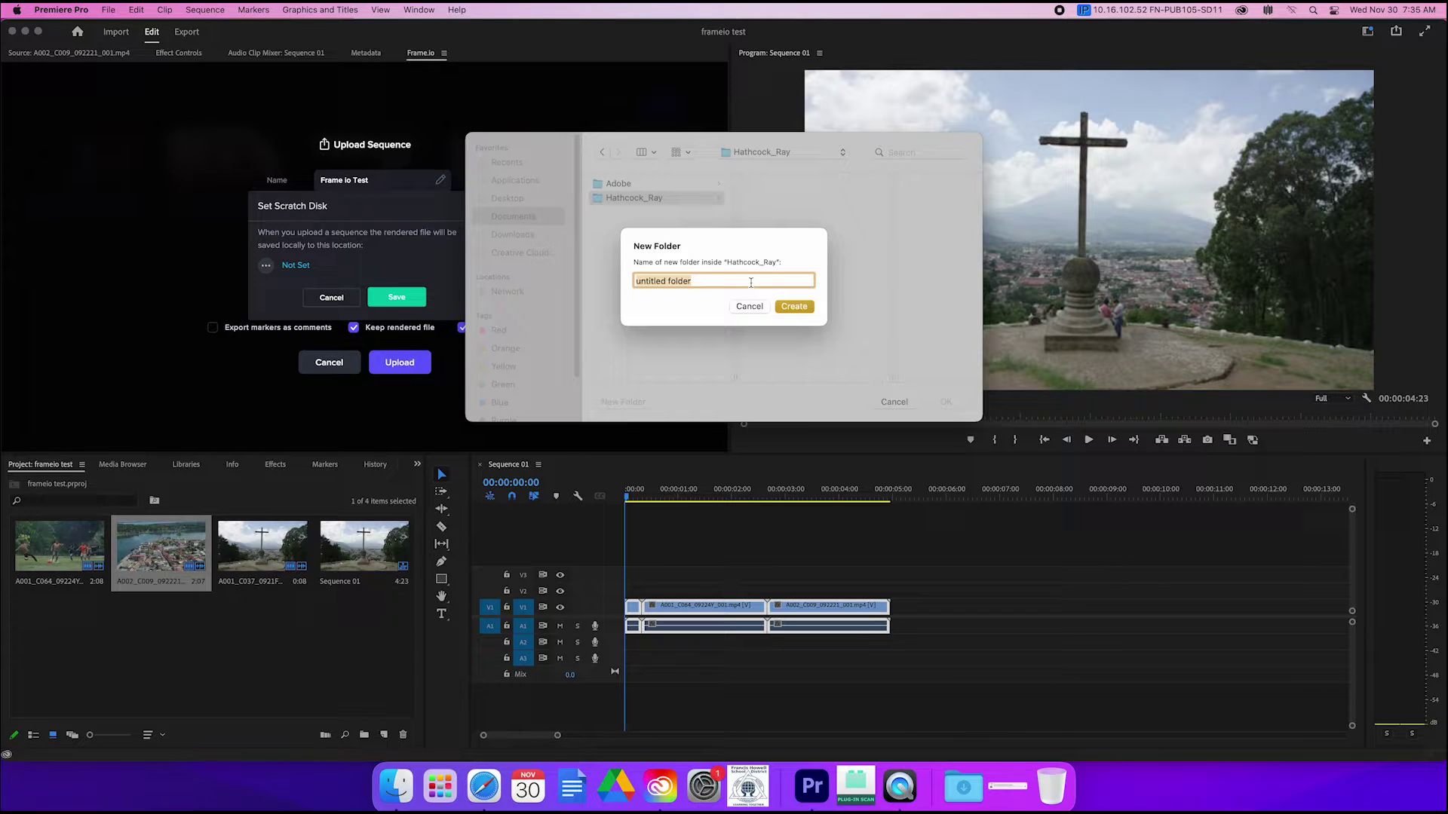
{"action": "type", "text": "Rendered Files"}
{"action": "left_click", "coordinate": [802, 306]}
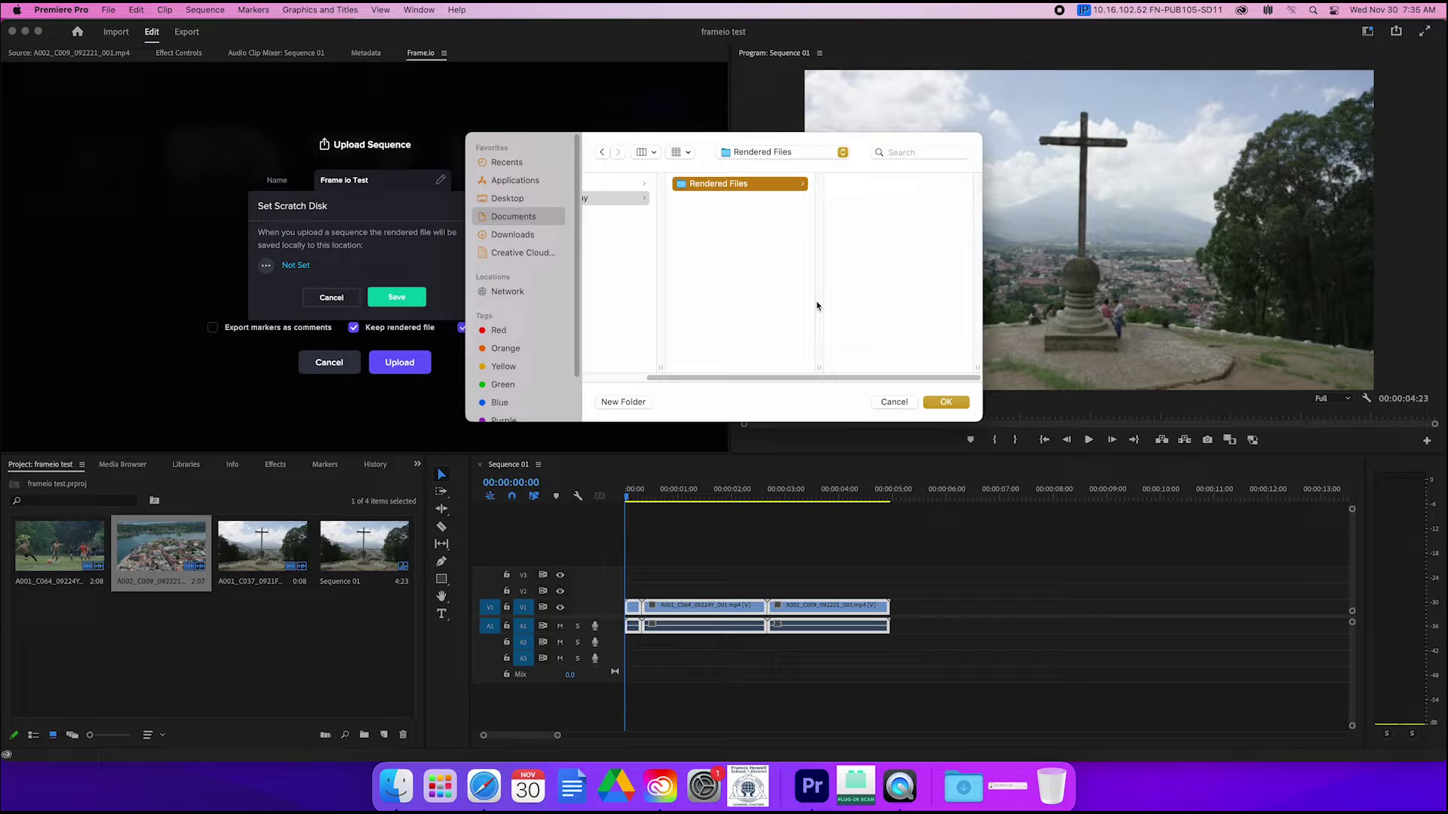
{"action": "left_click", "coordinate": [937, 402]}
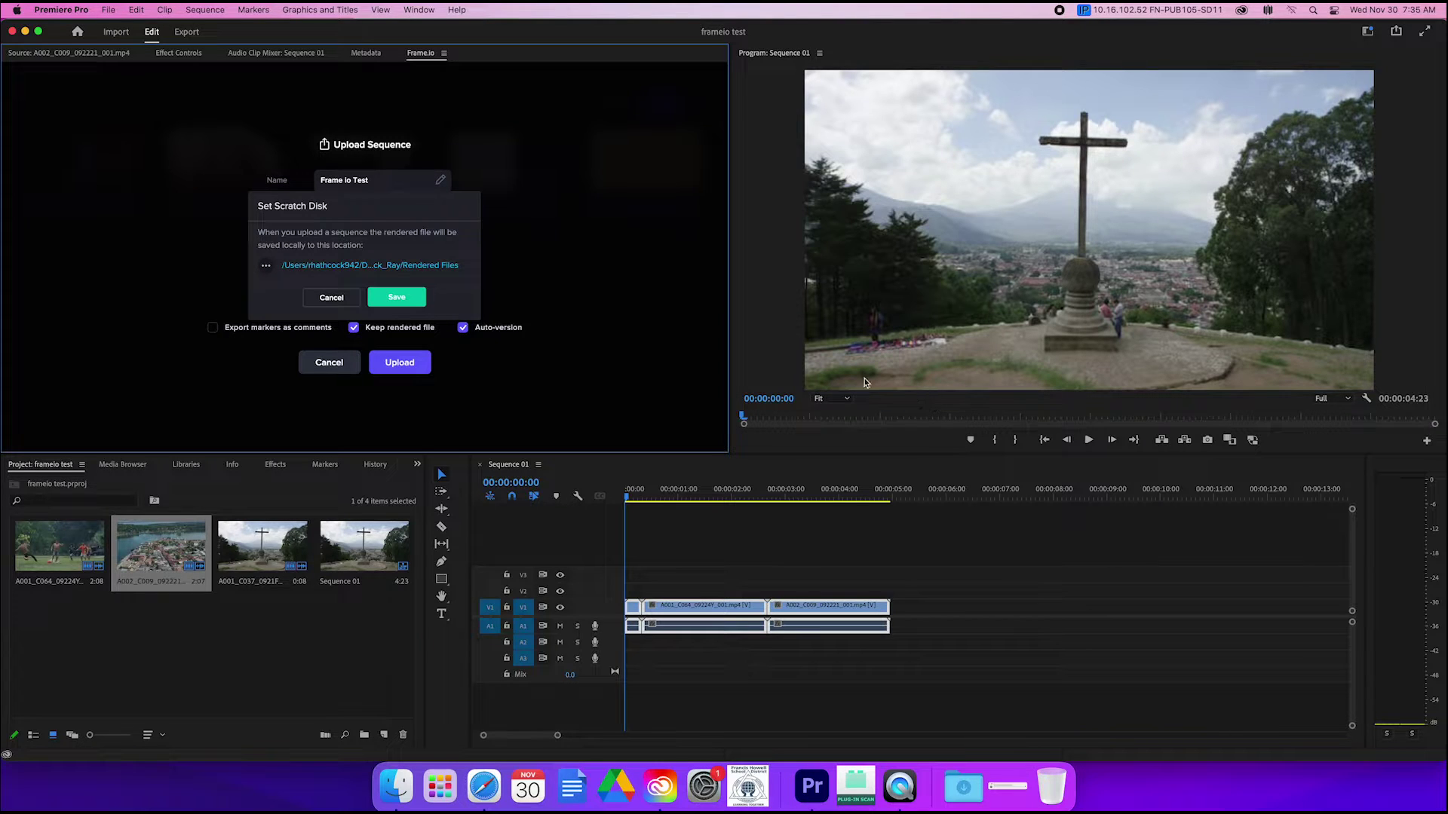
Step: Save the Rendered Files scratch disk setting and upload Frame io Test to Frame.io
{"action": "left_click", "coordinate": [407, 296]}
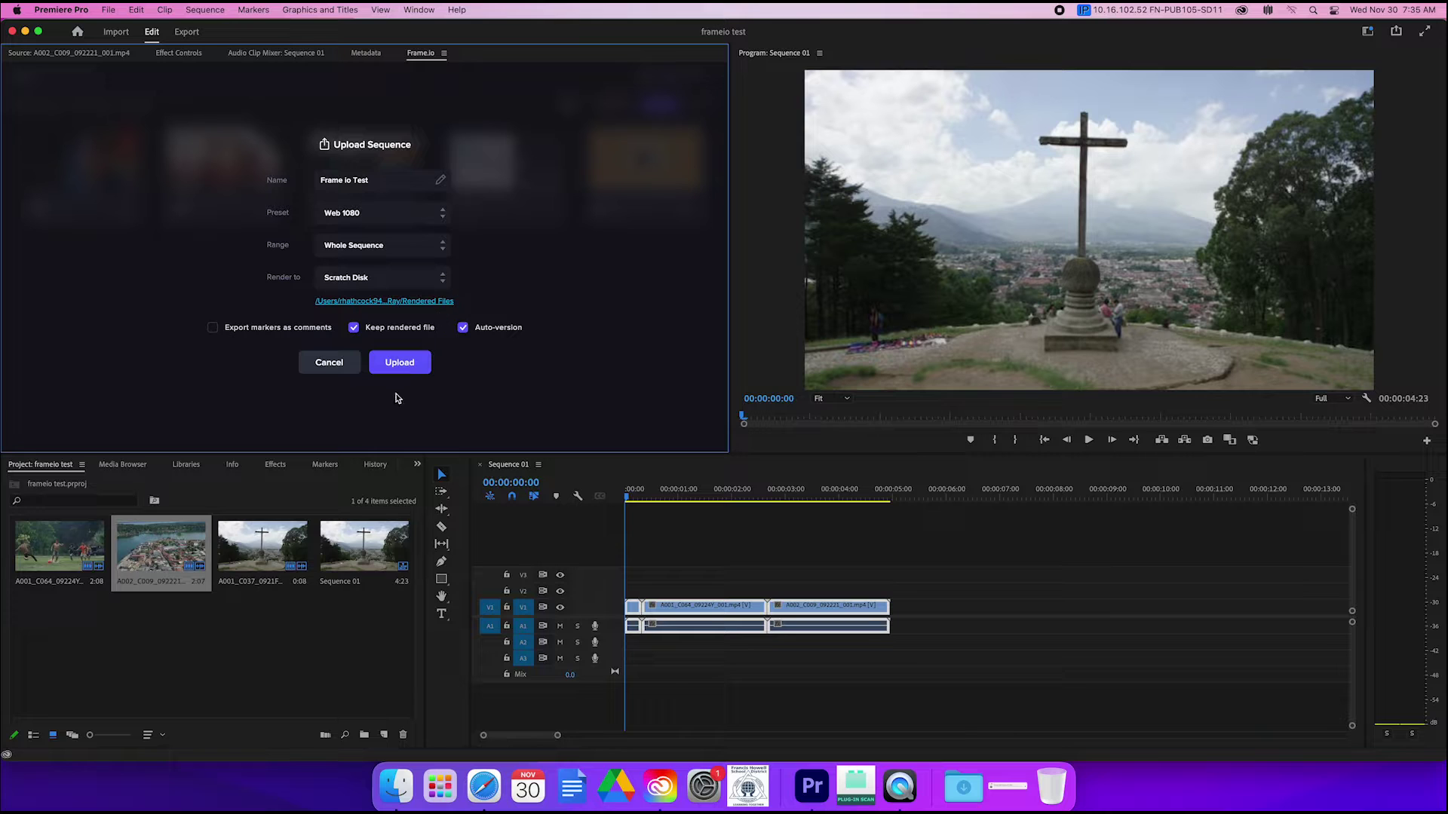
{"action": "left_click", "coordinate": [400, 364]}
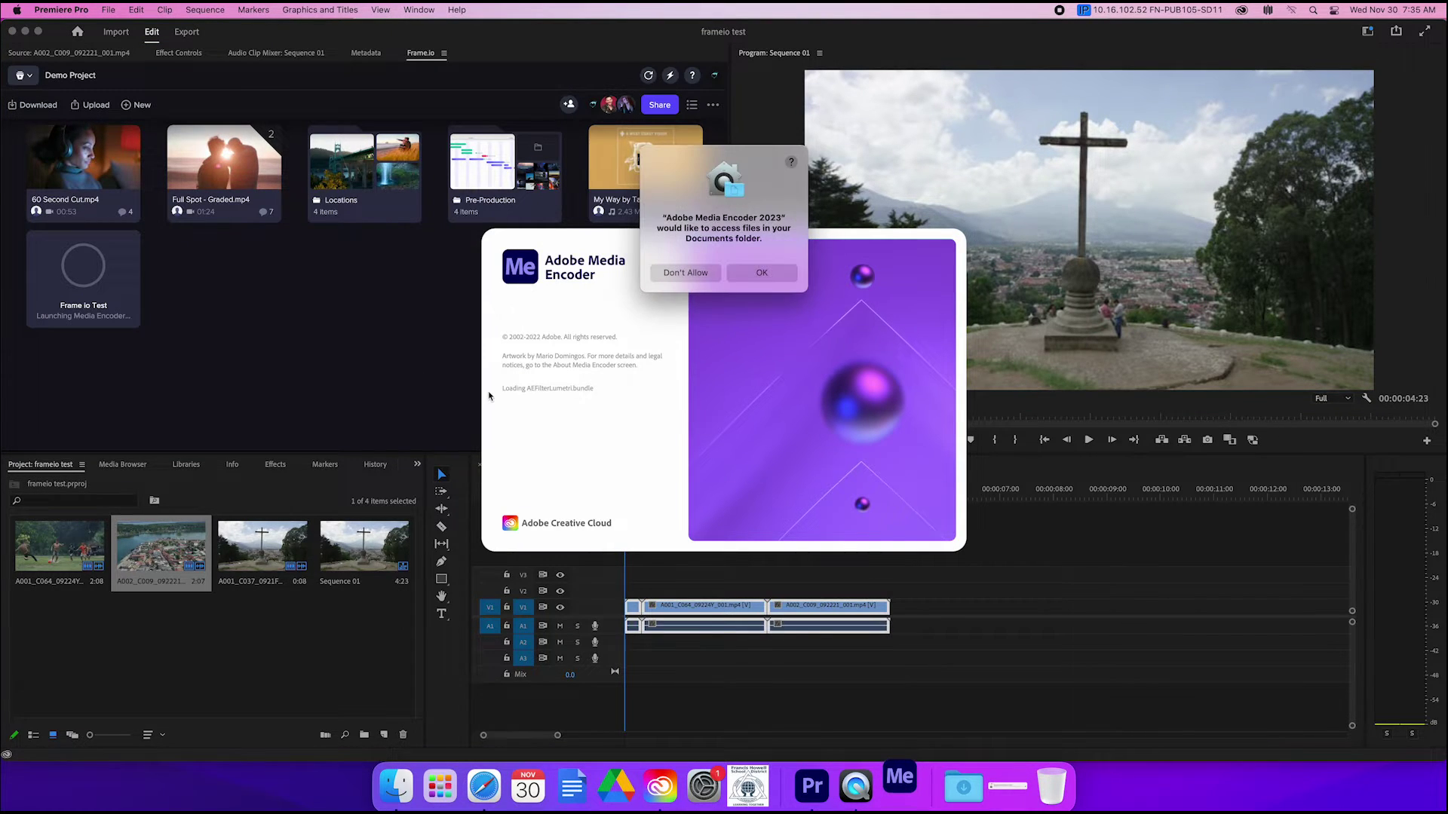
Step: Let Media Encoder access Documents, close it after rendering, and select Frame io Test.mp4
{"action": "left_click", "coordinate": [753, 279]}
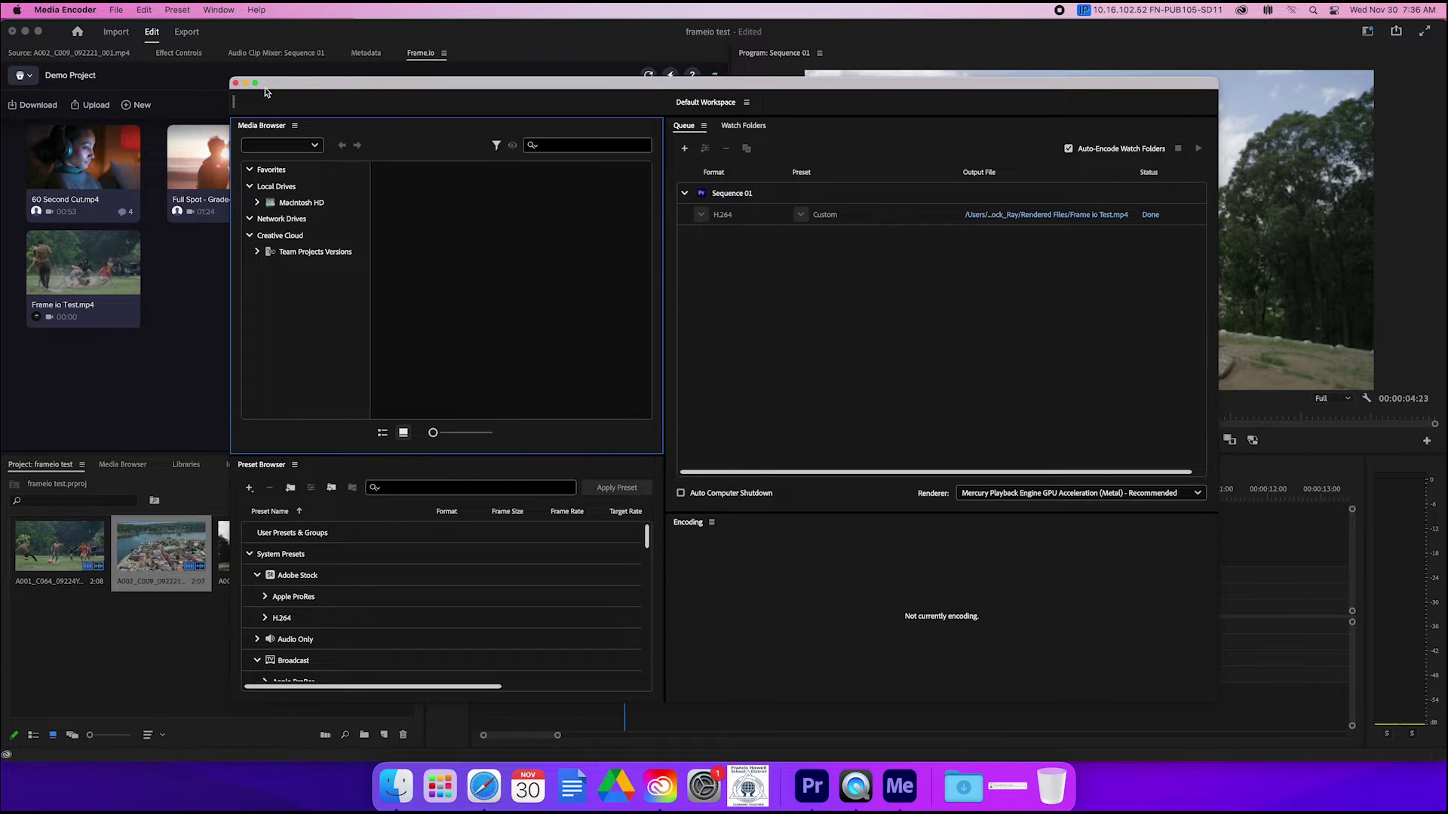
{"action": "left_click", "coordinate": [235, 83]}
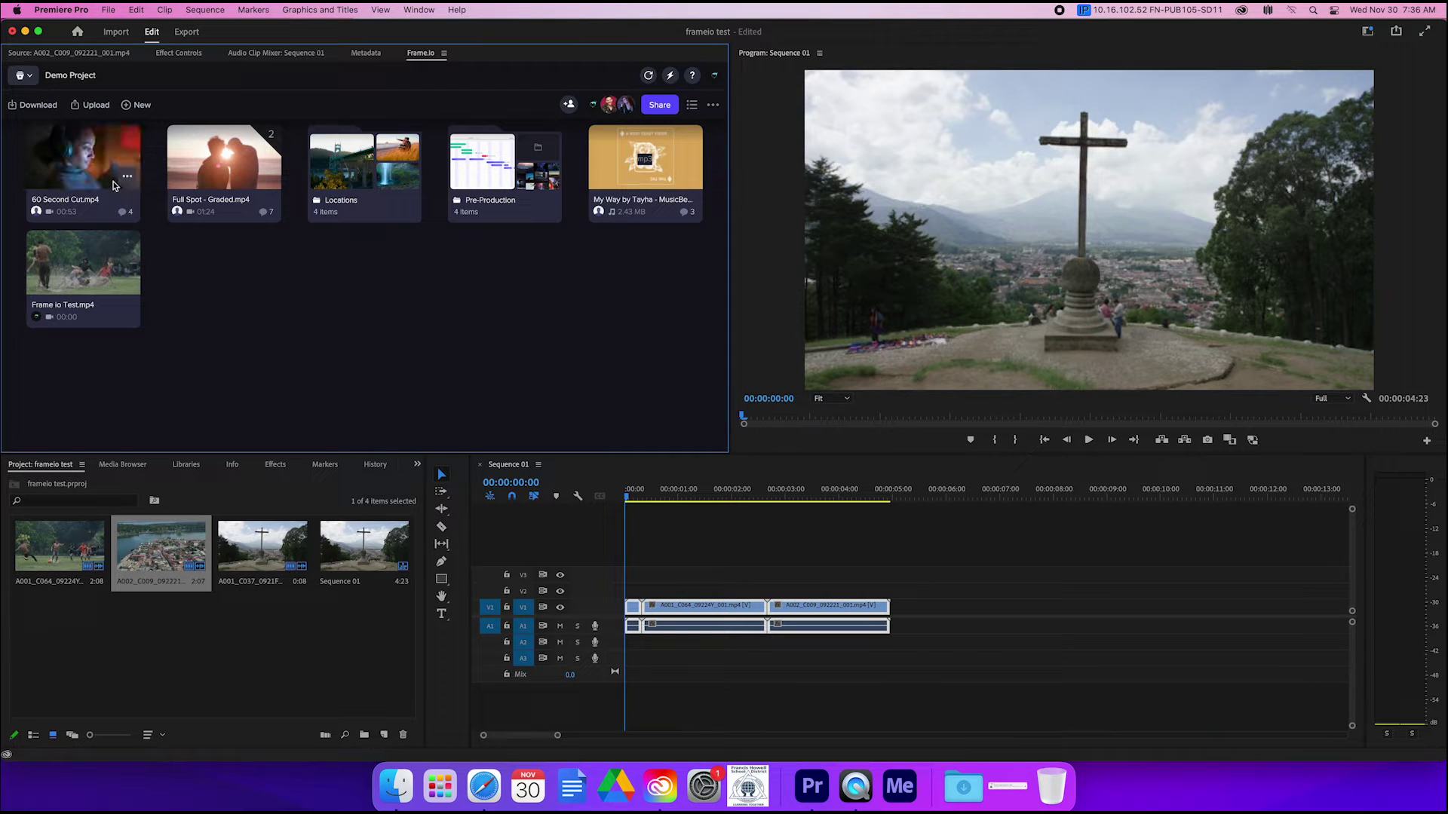
{"action": "left_click", "coordinate": [63, 303]}
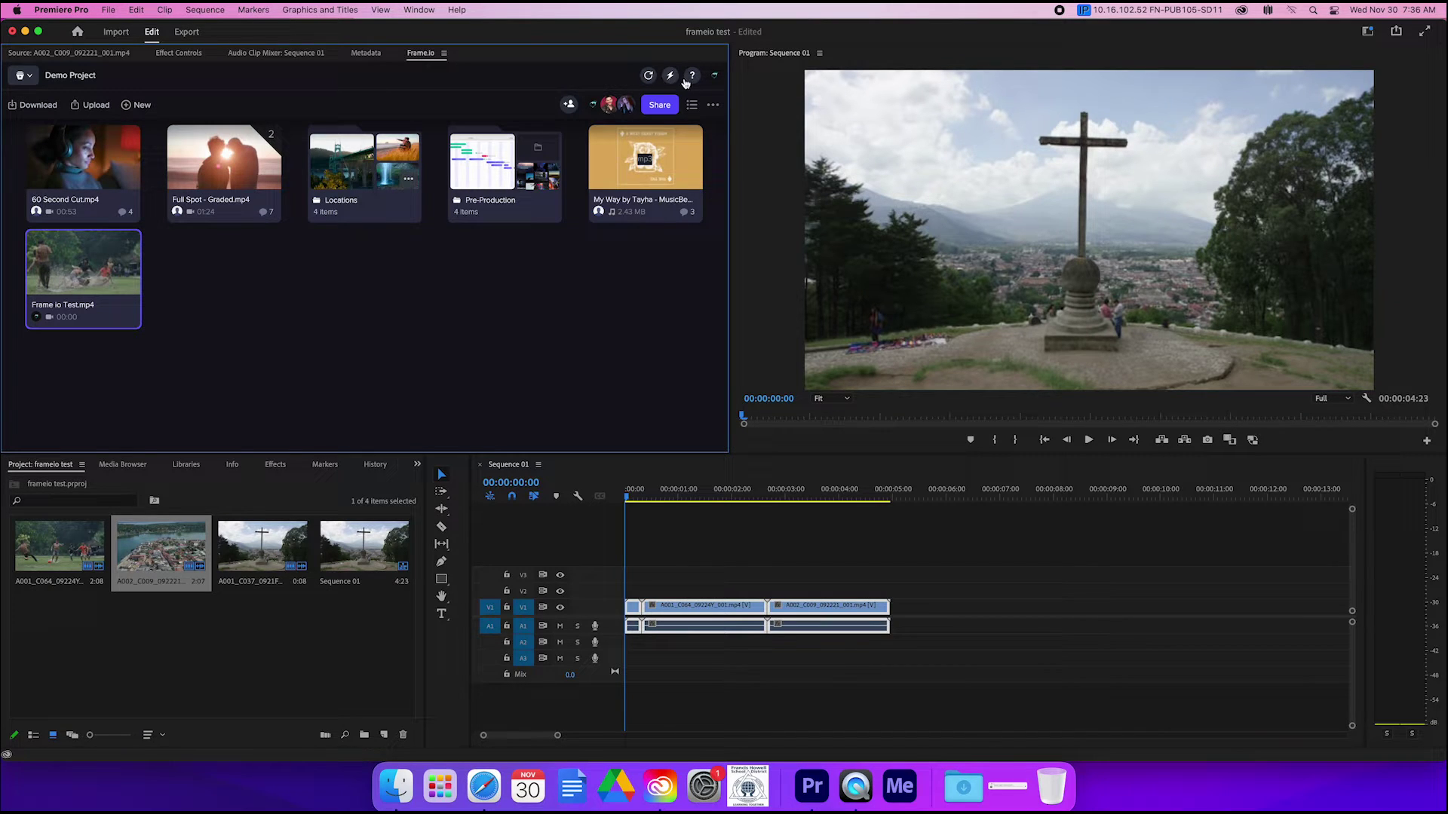
{"action": "left_click", "coordinate": [659, 107]}
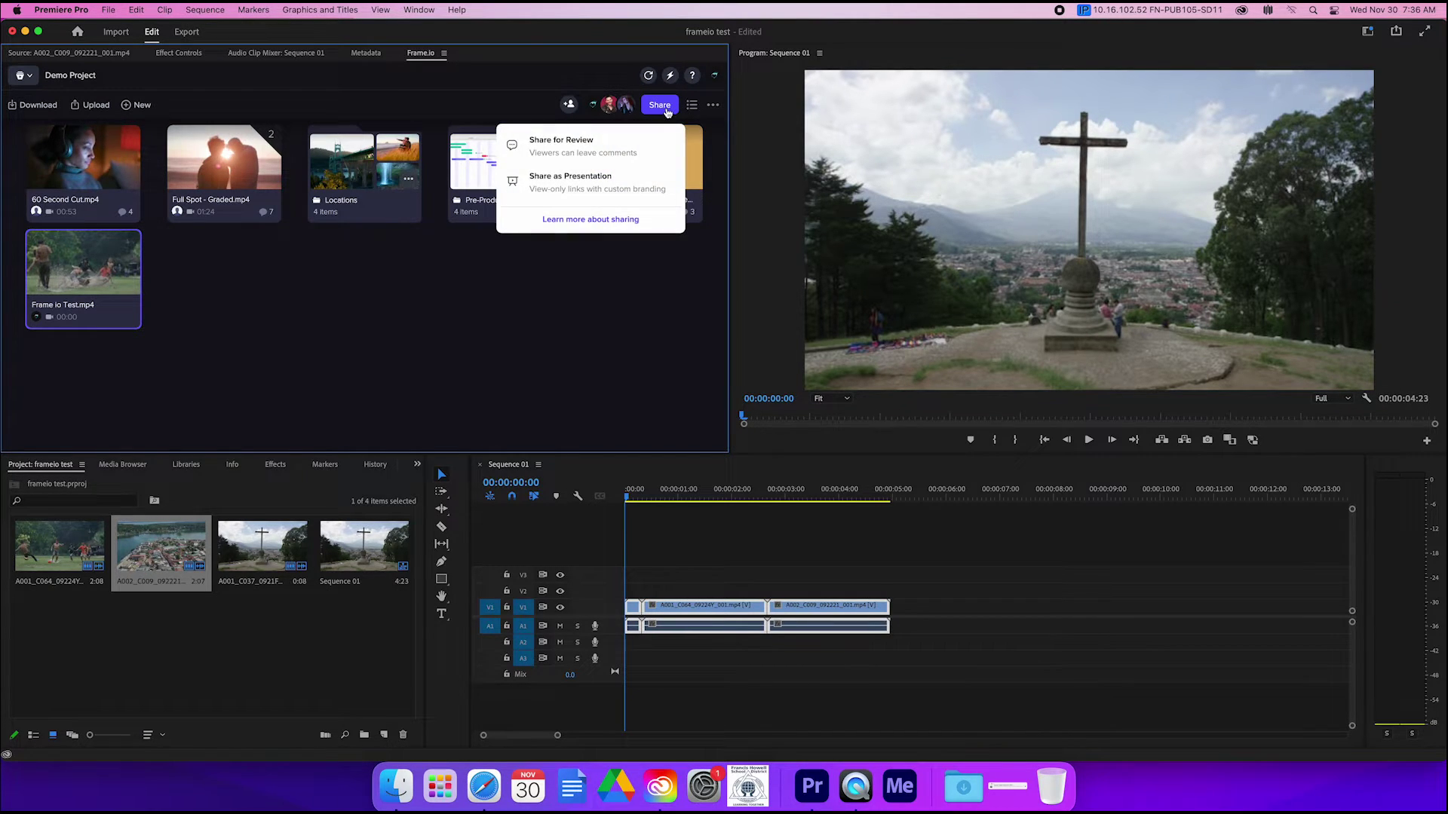
{"action": "left_click", "coordinate": [582, 154]}
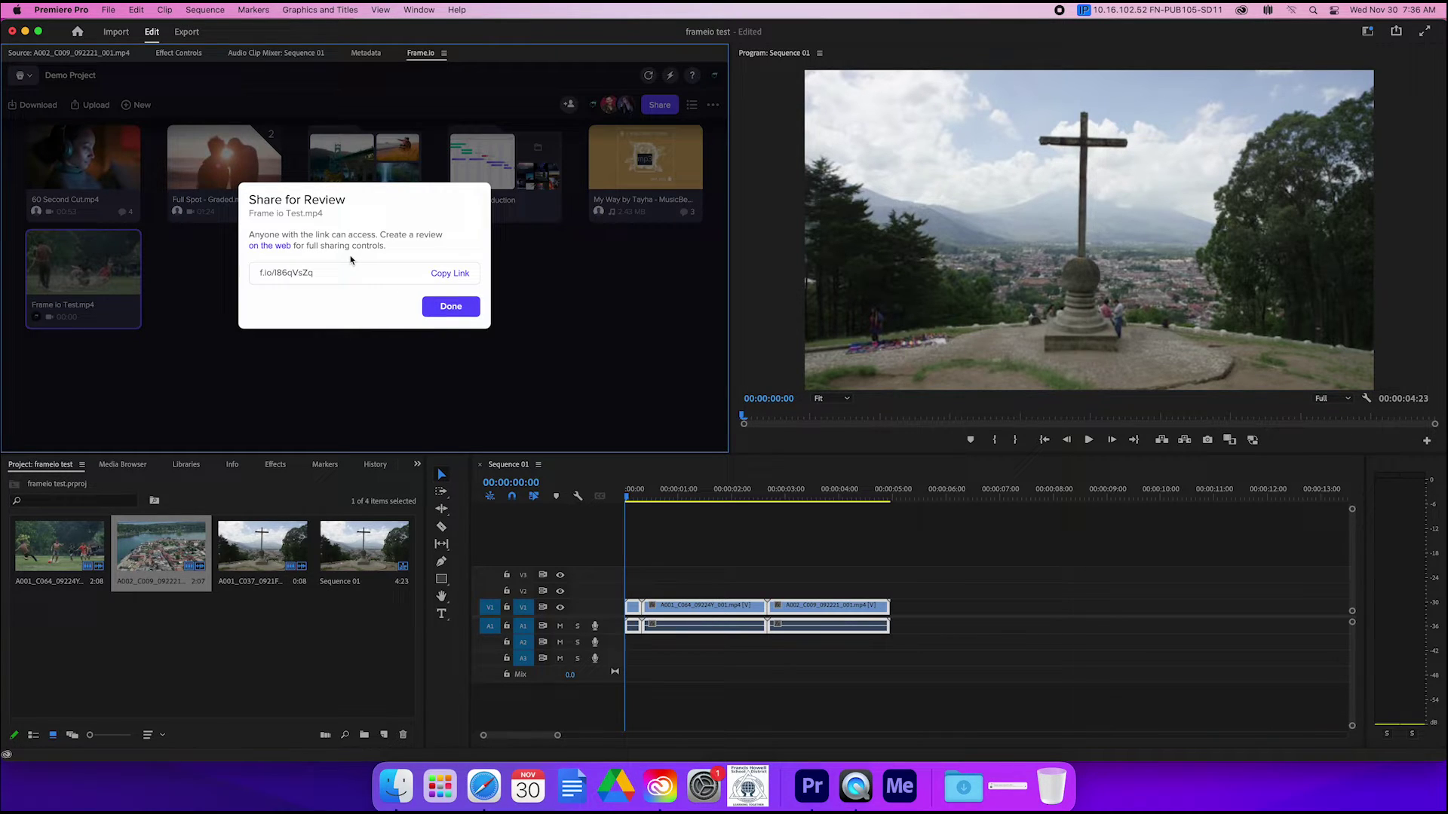
{"action": "left_click", "coordinate": [451, 309]}
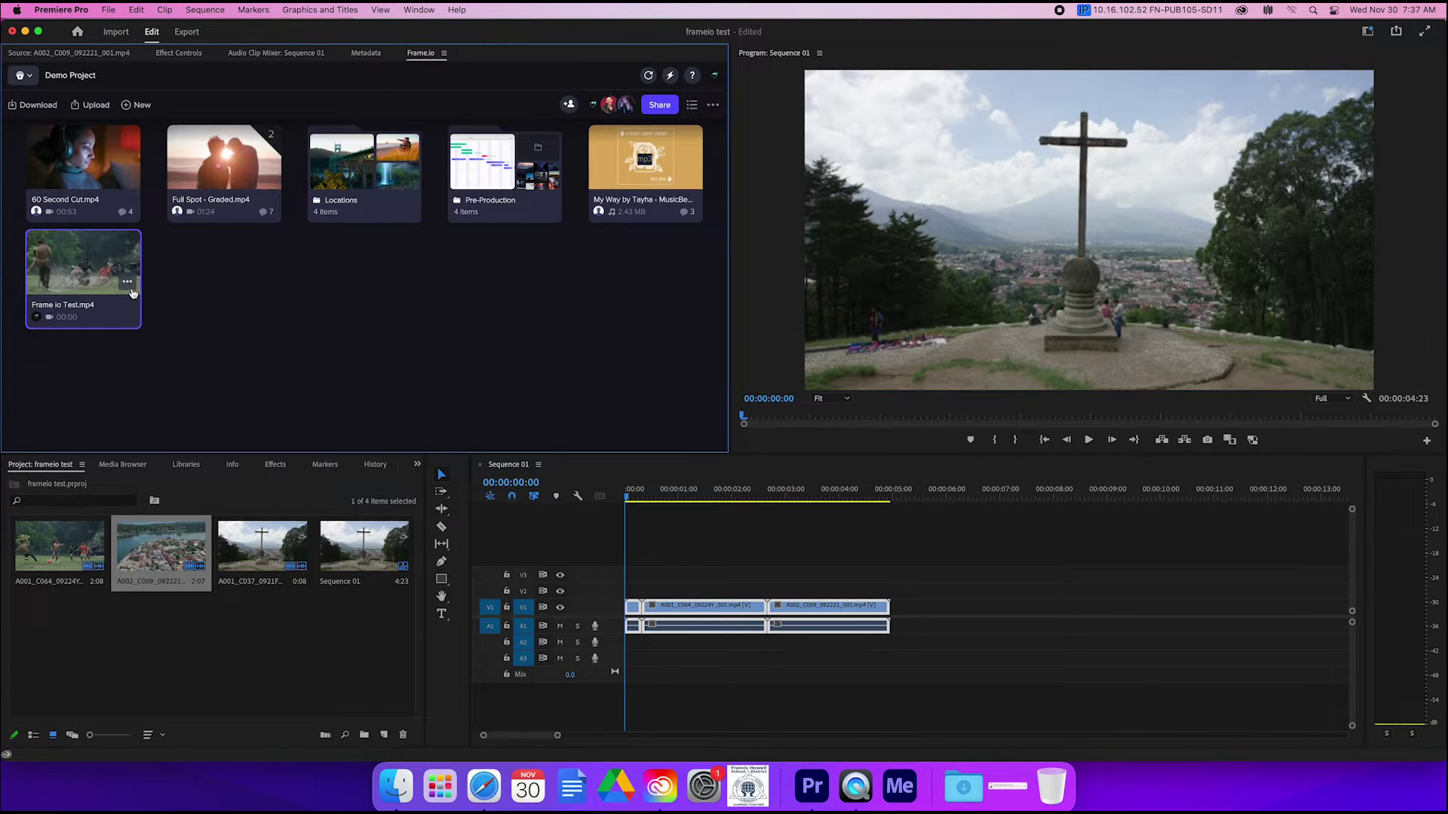
Step: Copy the Frame io Test.mp4 review link with Share for Review, then close the dialog
{"action": "left_click", "coordinate": [128, 284]}
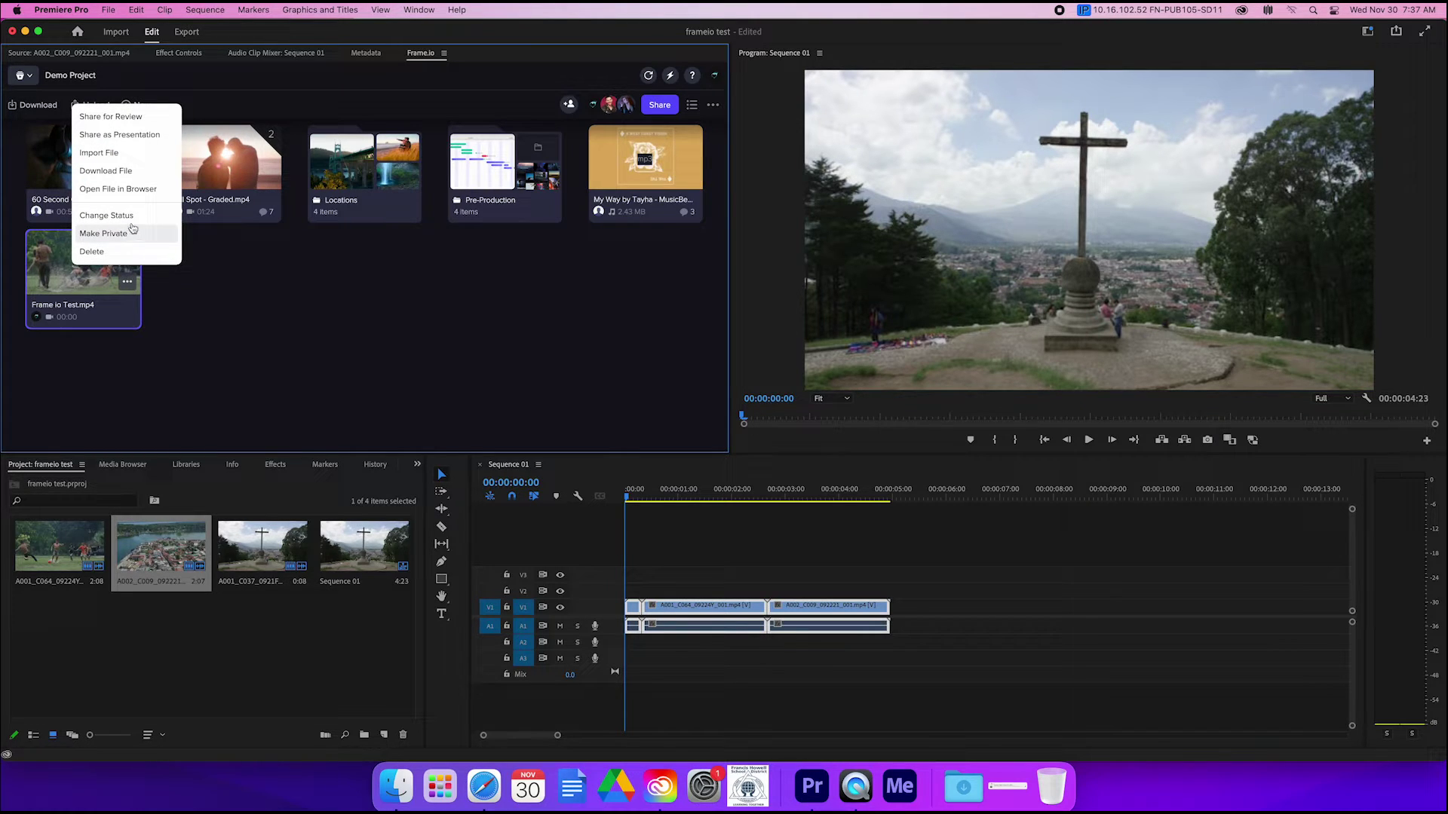
{"action": "left_click", "coordinate": [120, 117]}
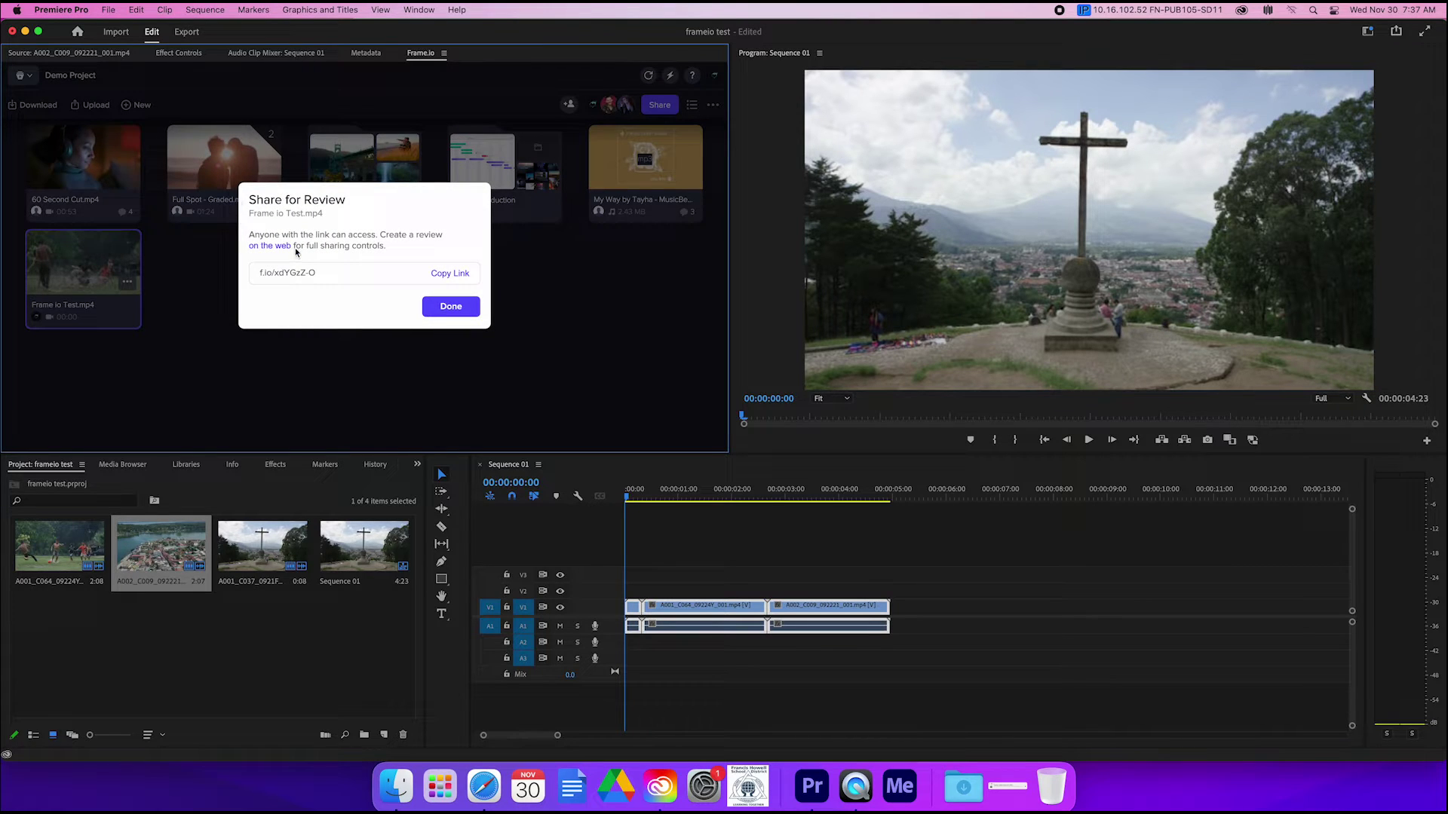
{"action": "left_click", "coordinate": [449, 274]}
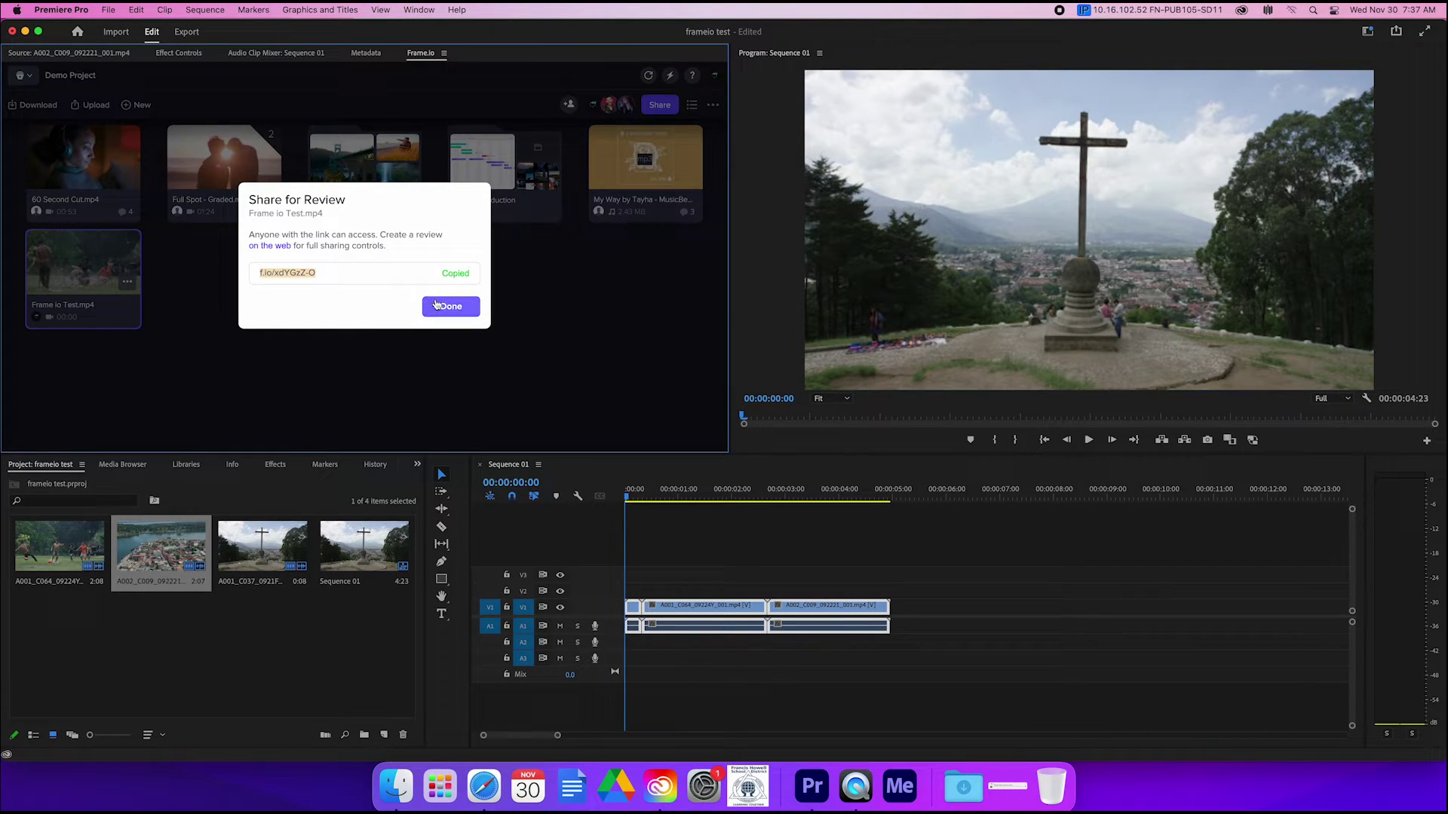
{"action": "left_click", "coordinate": [436, 307]}
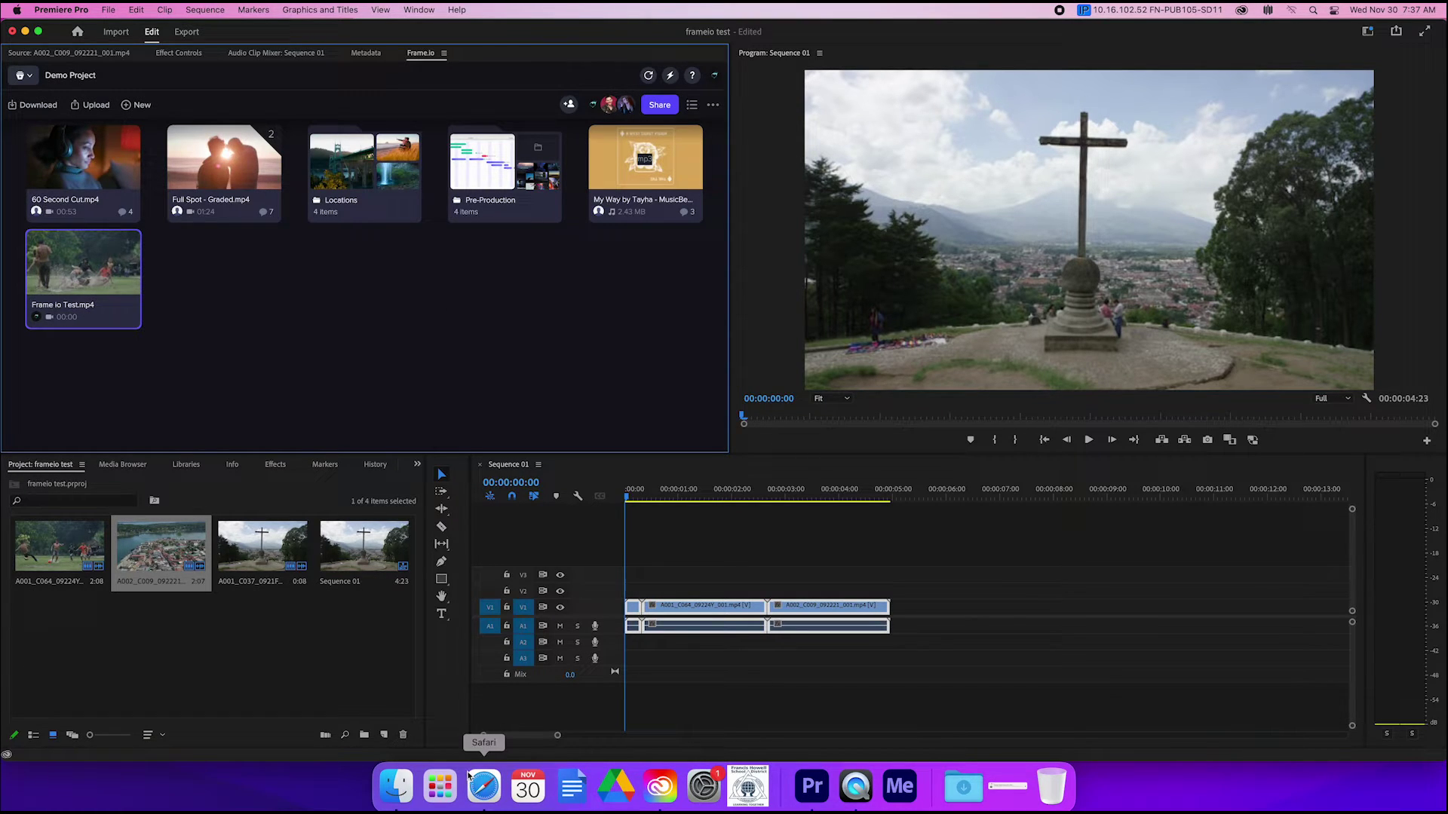
{"action": "left_click", "coordinate": [846, 793]}
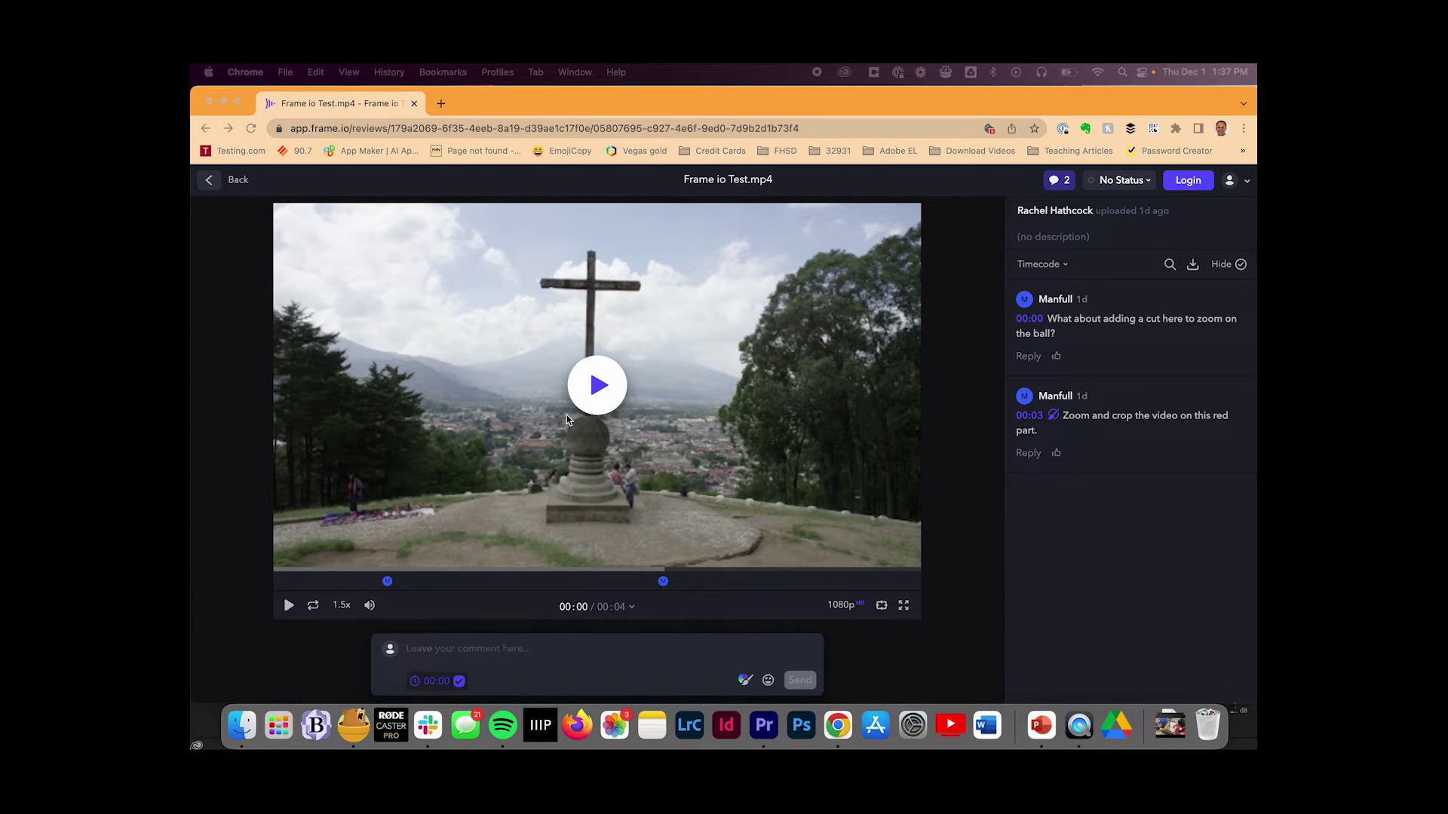
{"action": "left_click", "coordinate": [596, 386]}
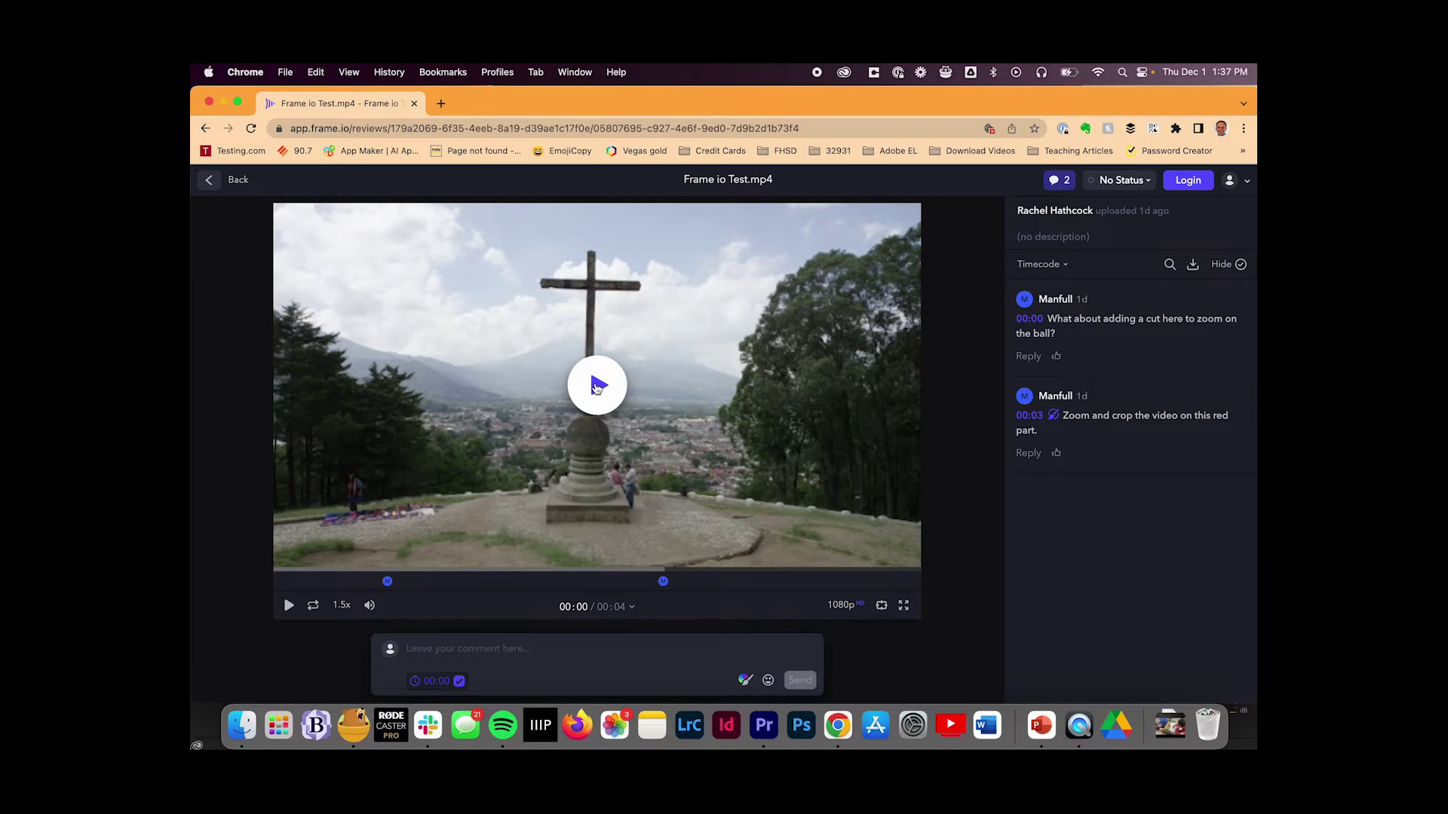
{"action": "left_click", "coordinate": [595, 386]}
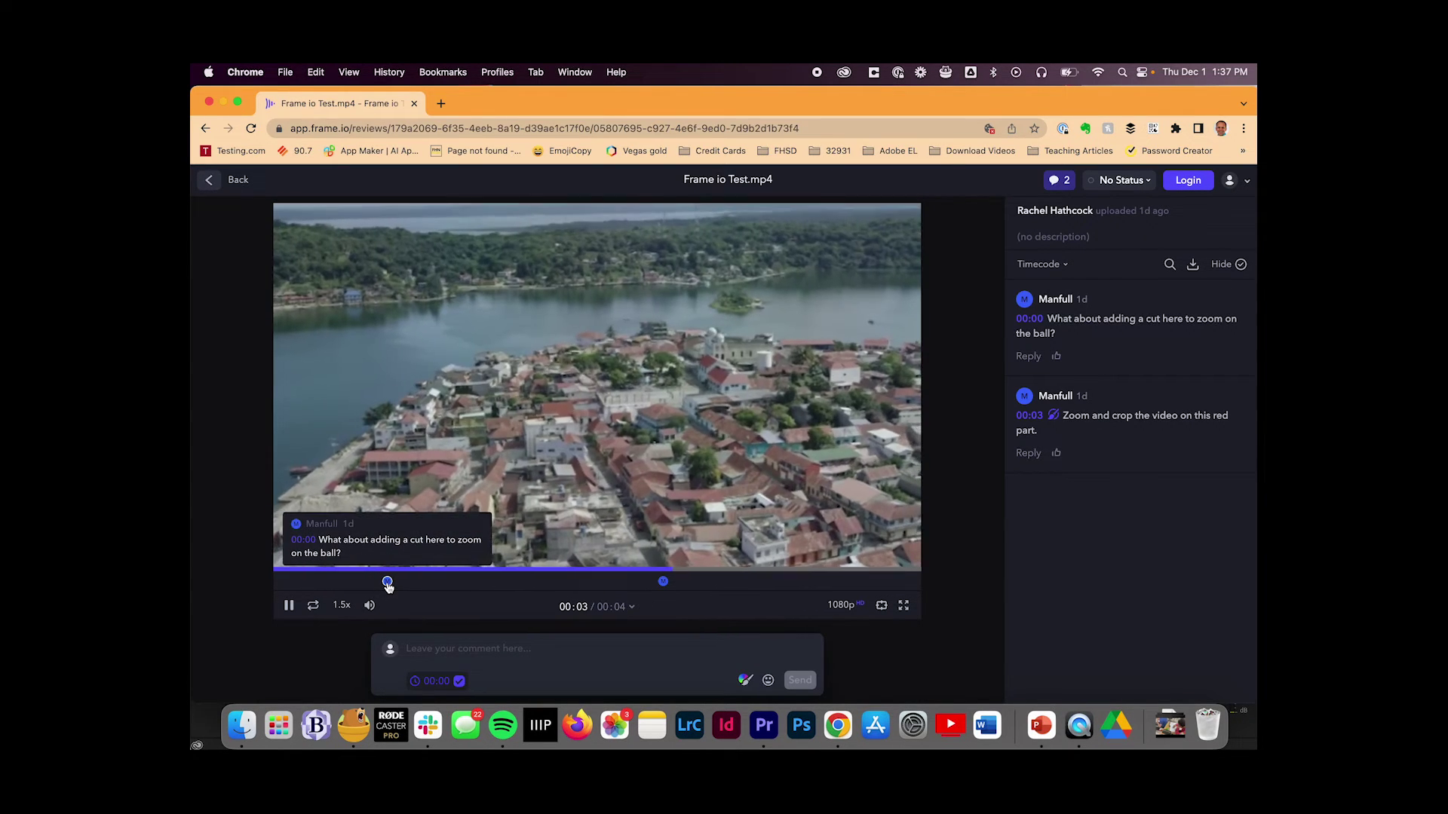
{"action": "left_click", "coordinate": [387, 582]}
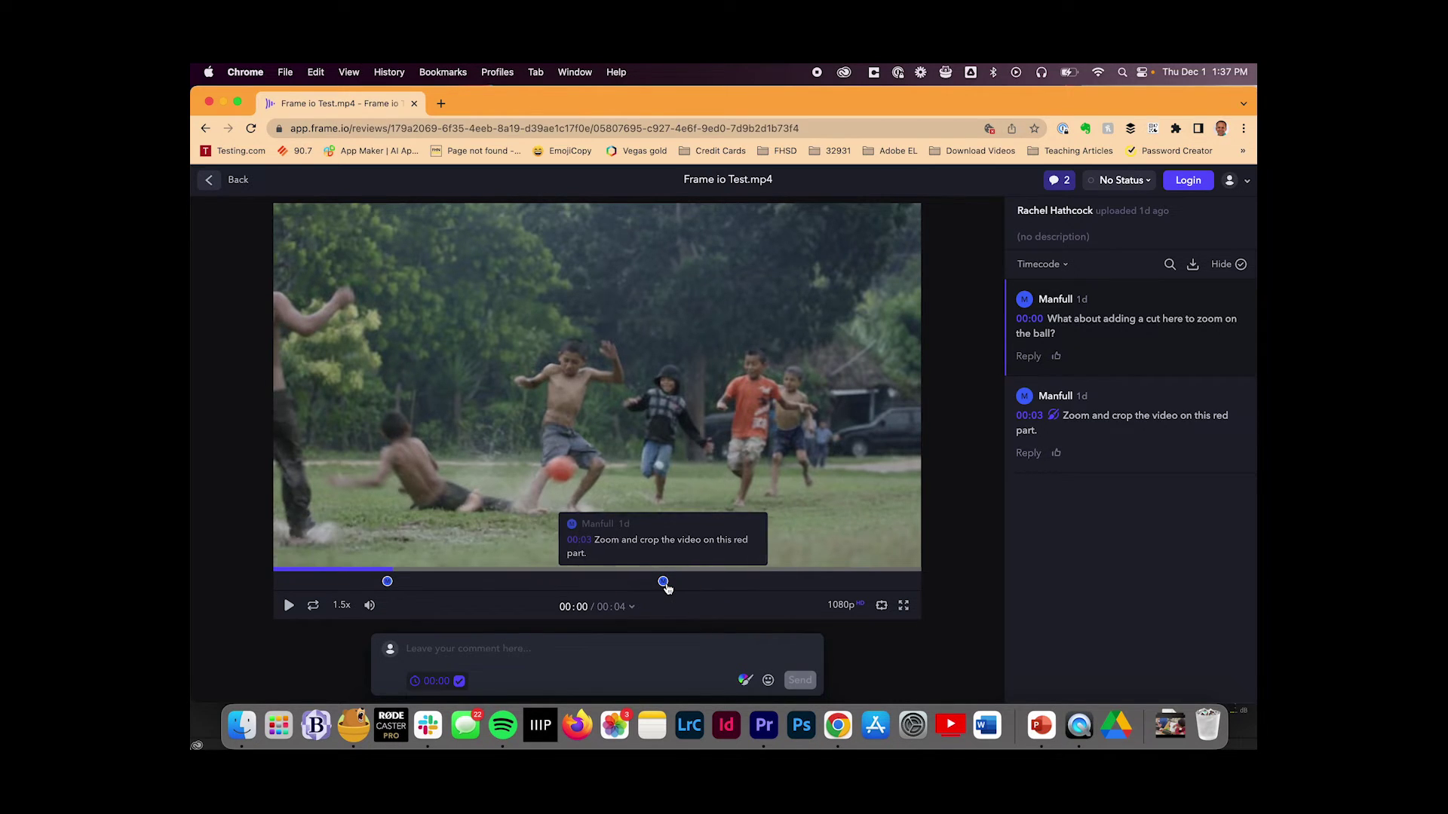
{"action": "left_click", "coordinate": [662, 582]}
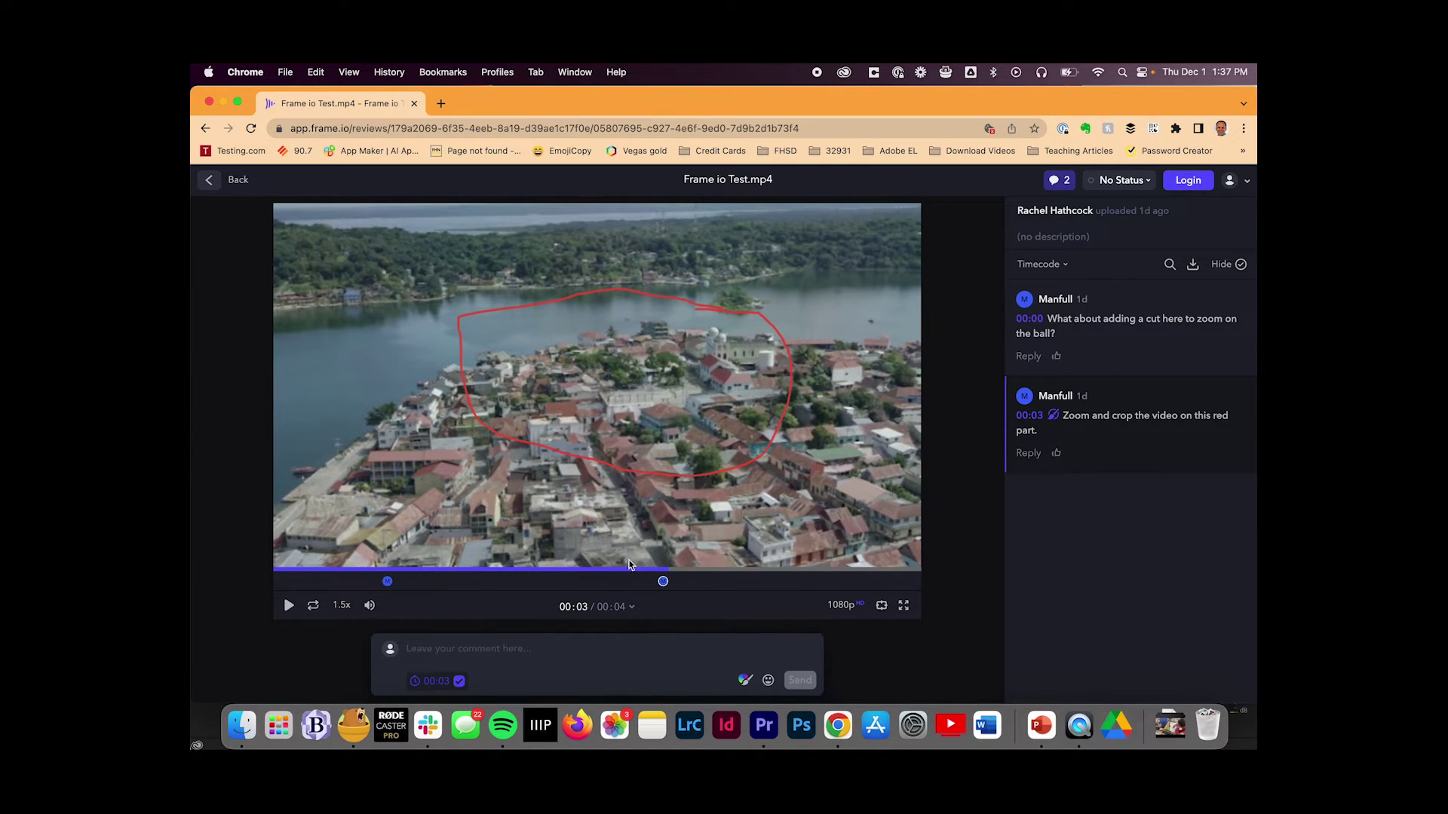
{"action": "mouse_move", "coordinate": [666, 581]}
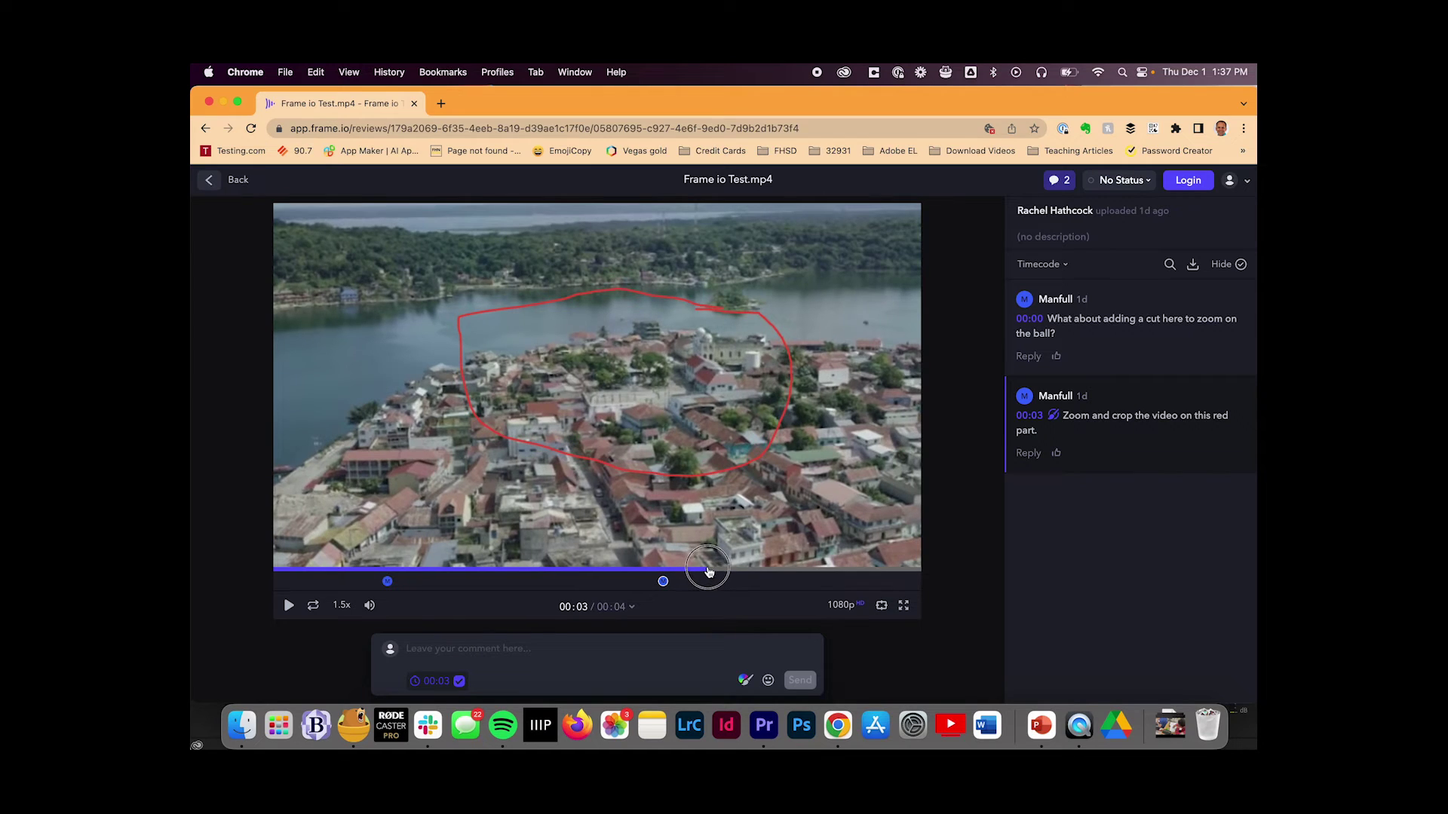
{"action": "left_click", "coordinate": [736, 572]}
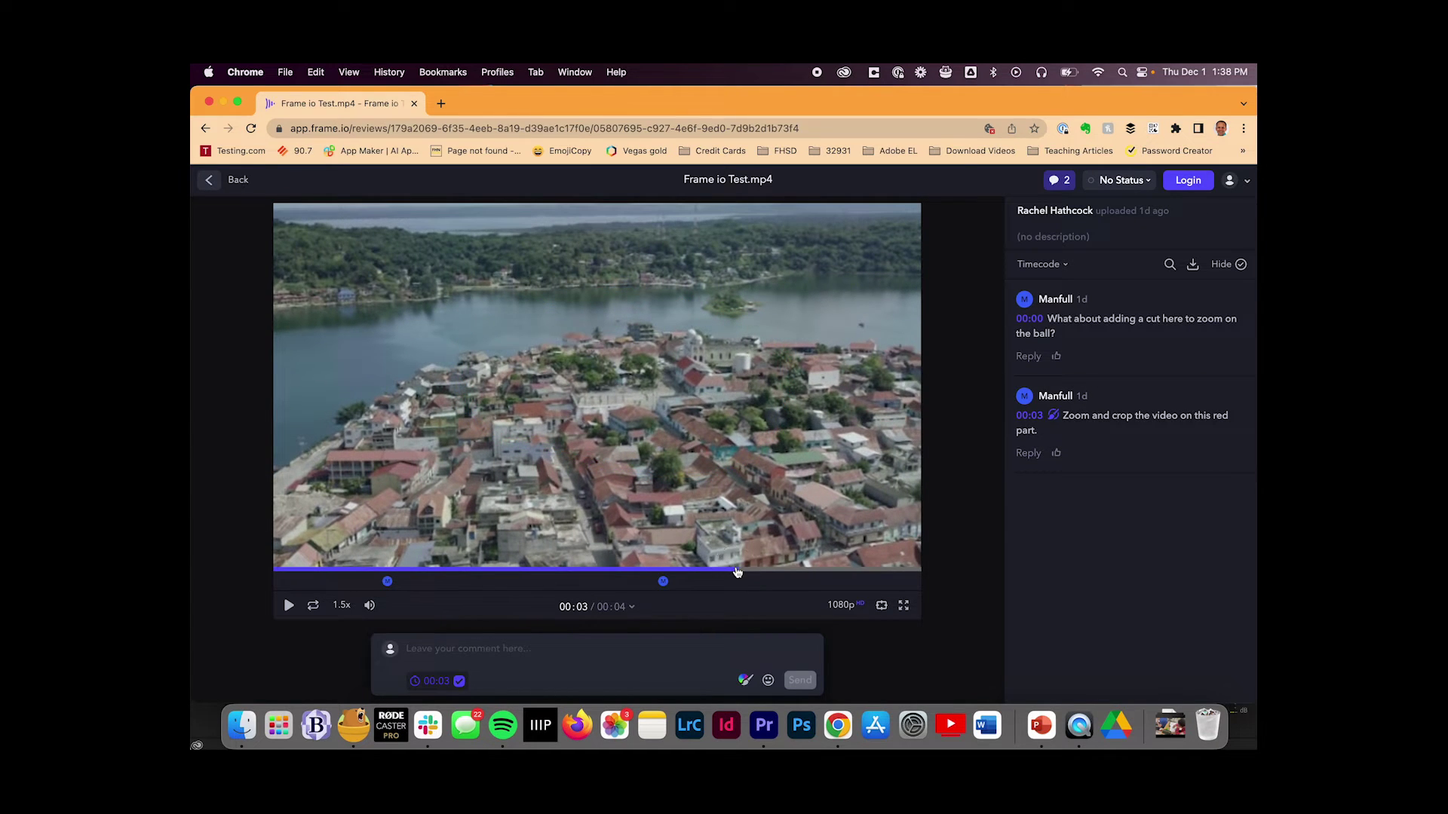
{"action": "mouse_move", "coordinate": [736, 572]}
{"action": "left_mouse_down"}
{"action": "mouse_move", "coordinate": [854, 582]}
{"action": "mouse_move", "coordinate": [501, 583]}
{"action": "left_mouse_up"}
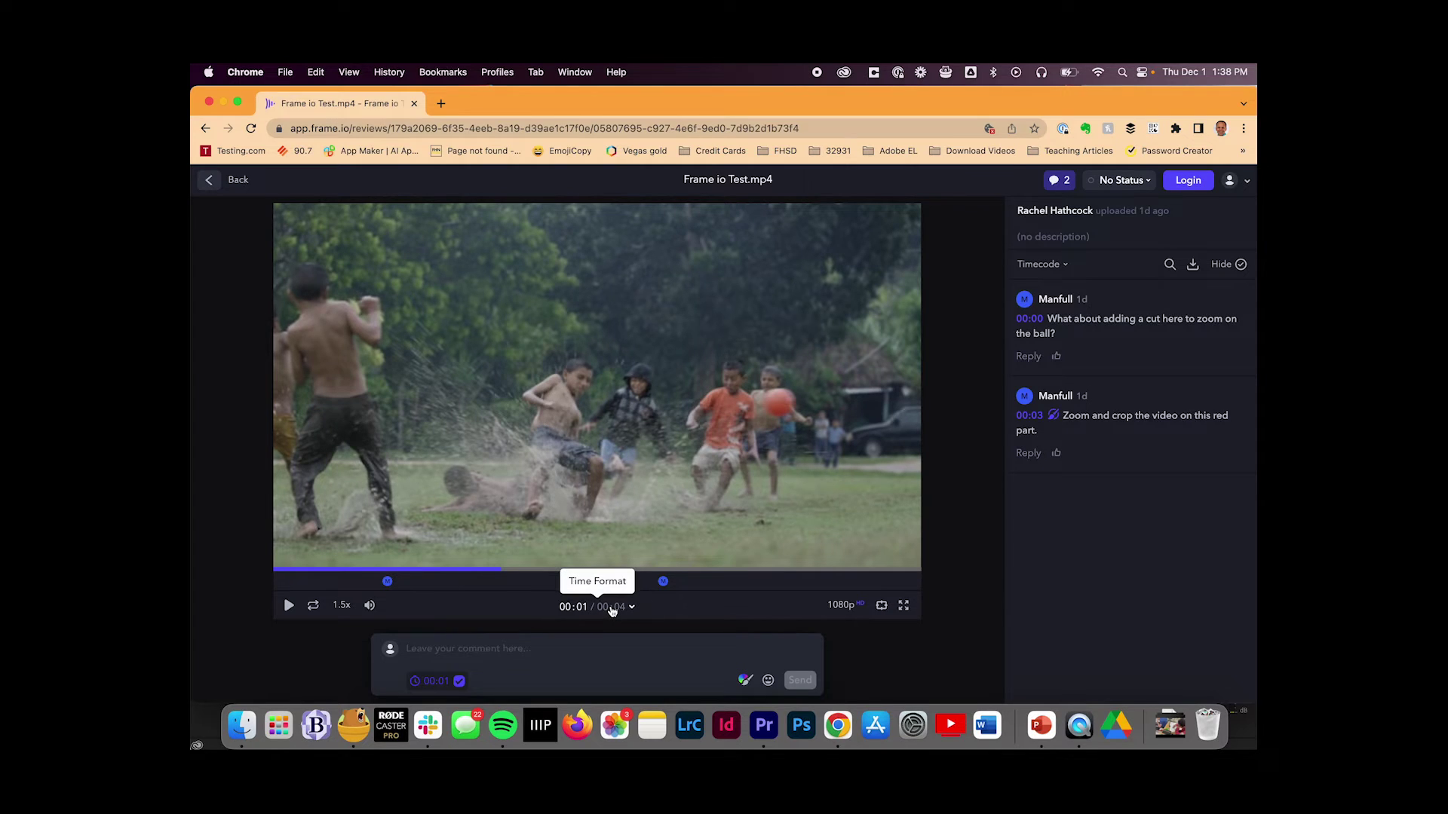
Step: Post the 00:01 comment 'Really great shot. Don't change this', confirming with your e-mail address
{"action": "left_click", "coordinate": [453, 642]}
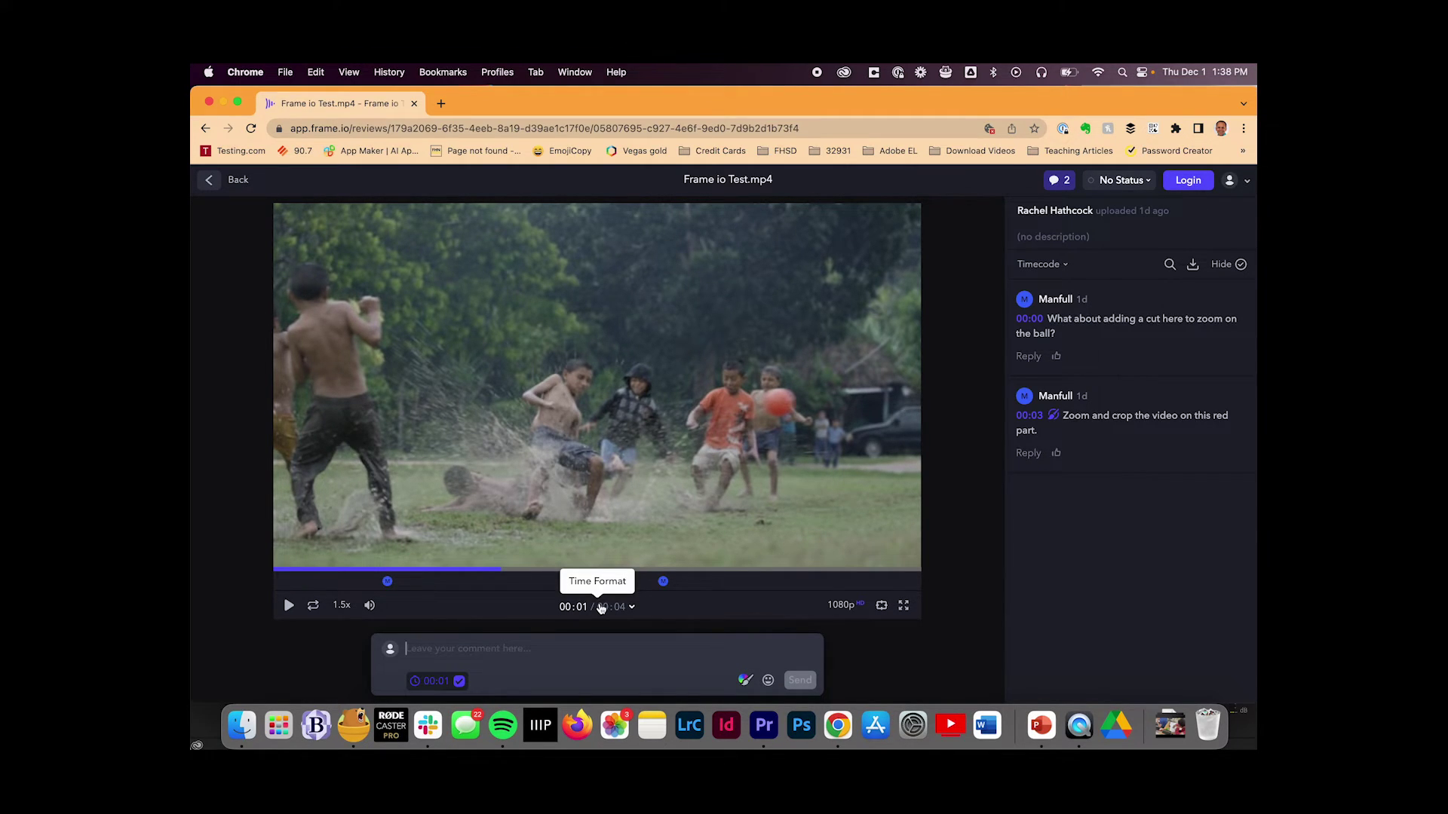
{"action": "type", "text": "Really great sh"}
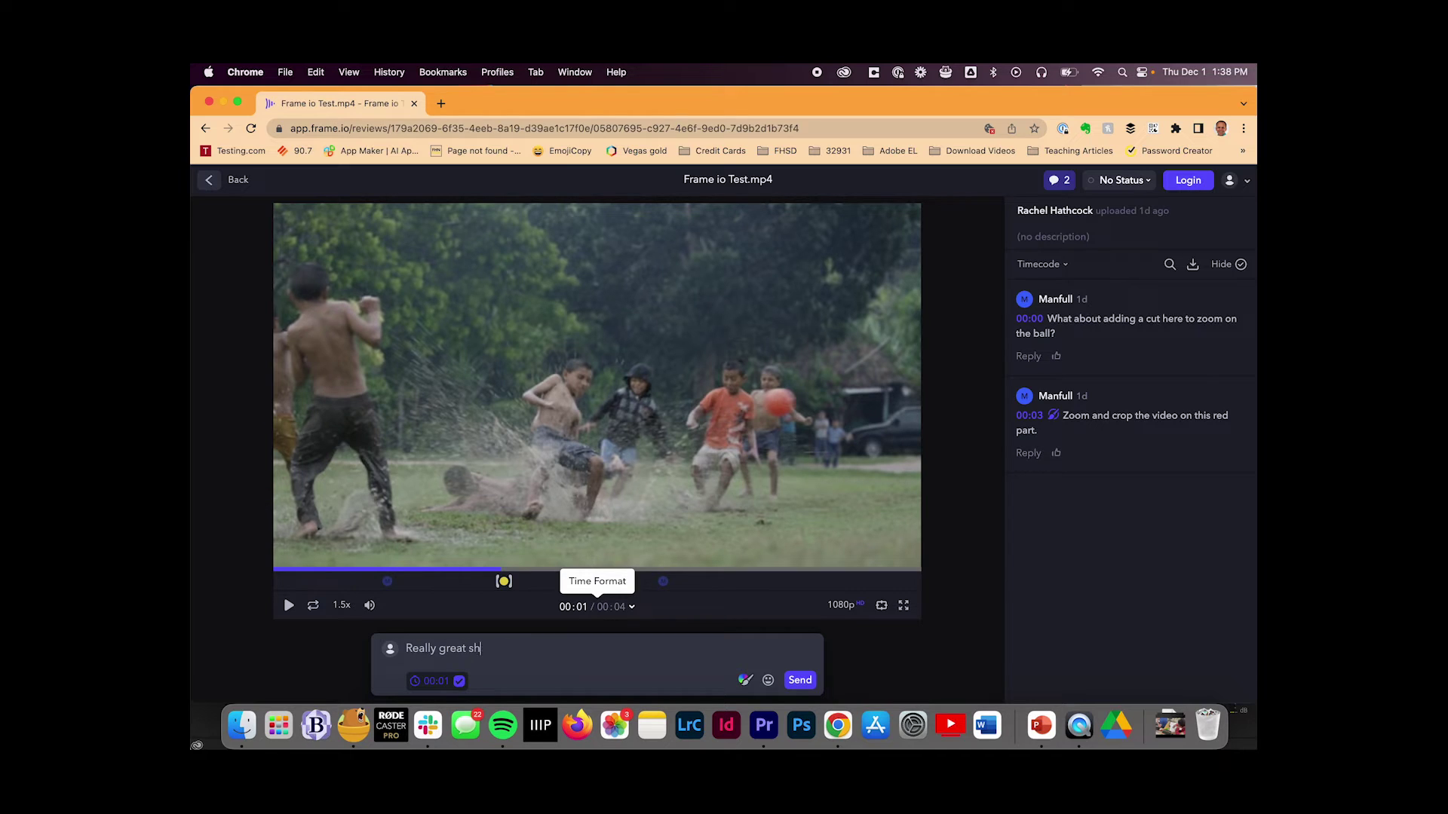
{"action": "type", "text": "ot. Don't change this."}
{"action": "left_click", "coordinate": [800, 680]}
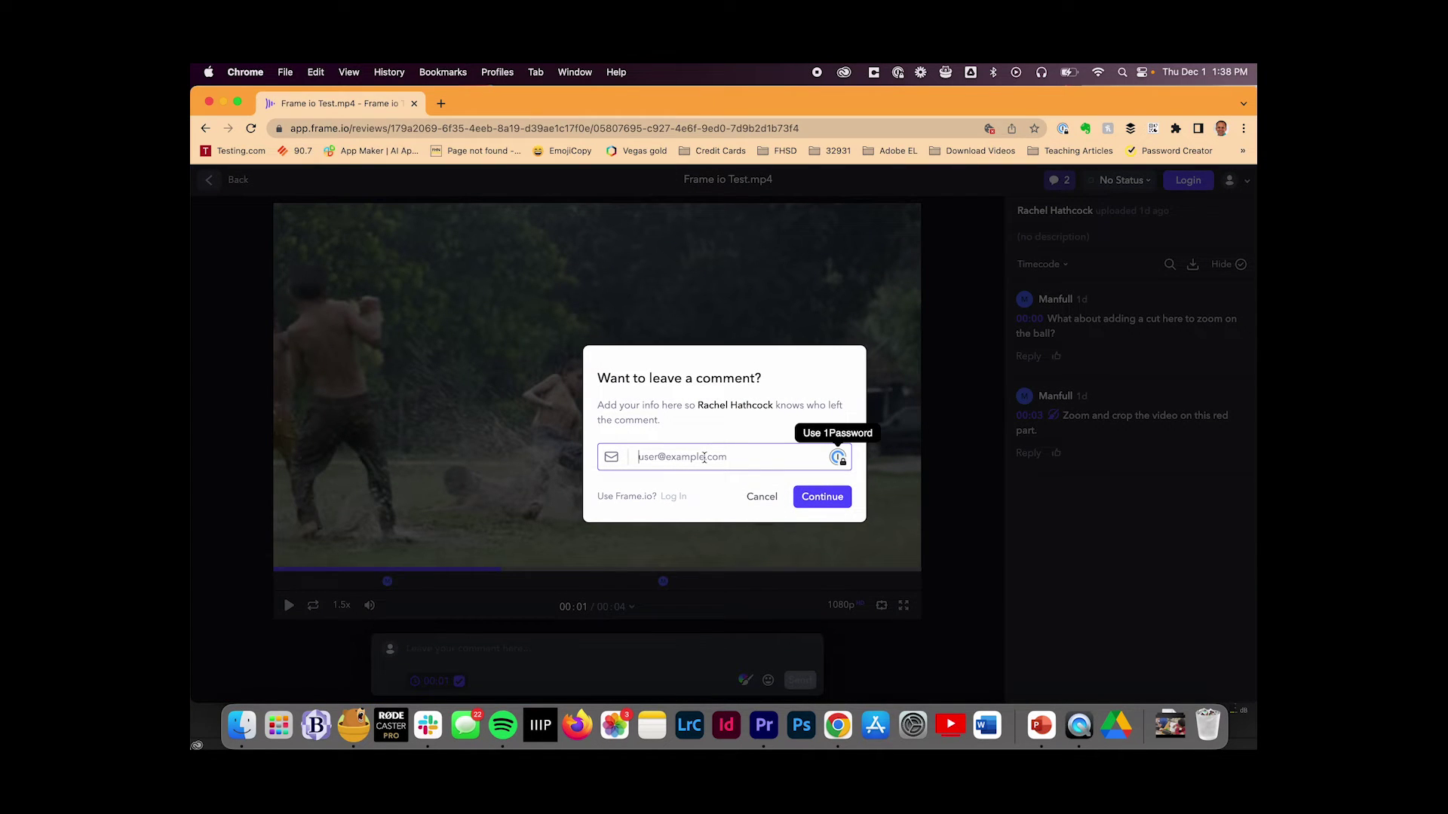
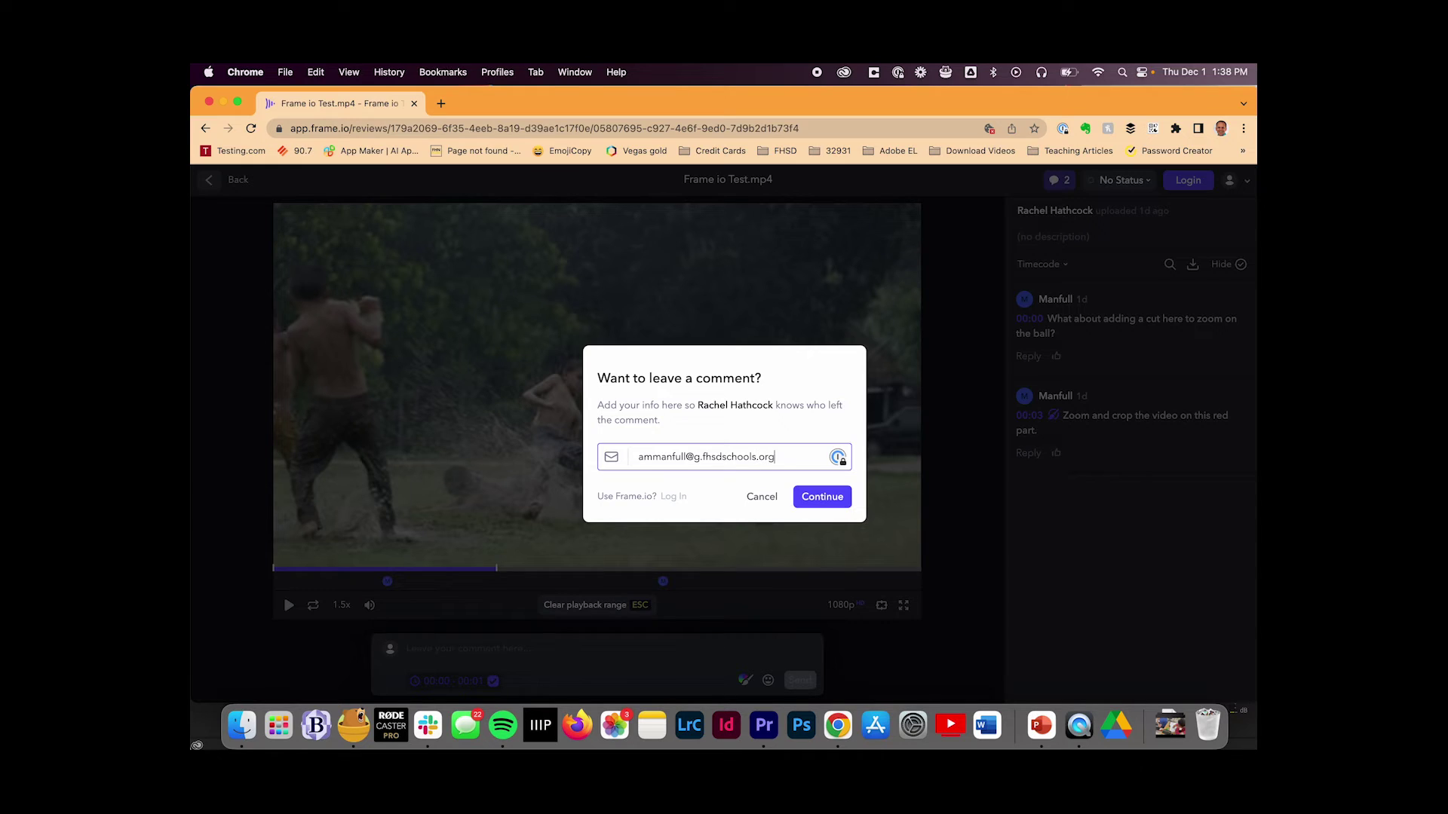
{"action": "key", "text": "Return"}
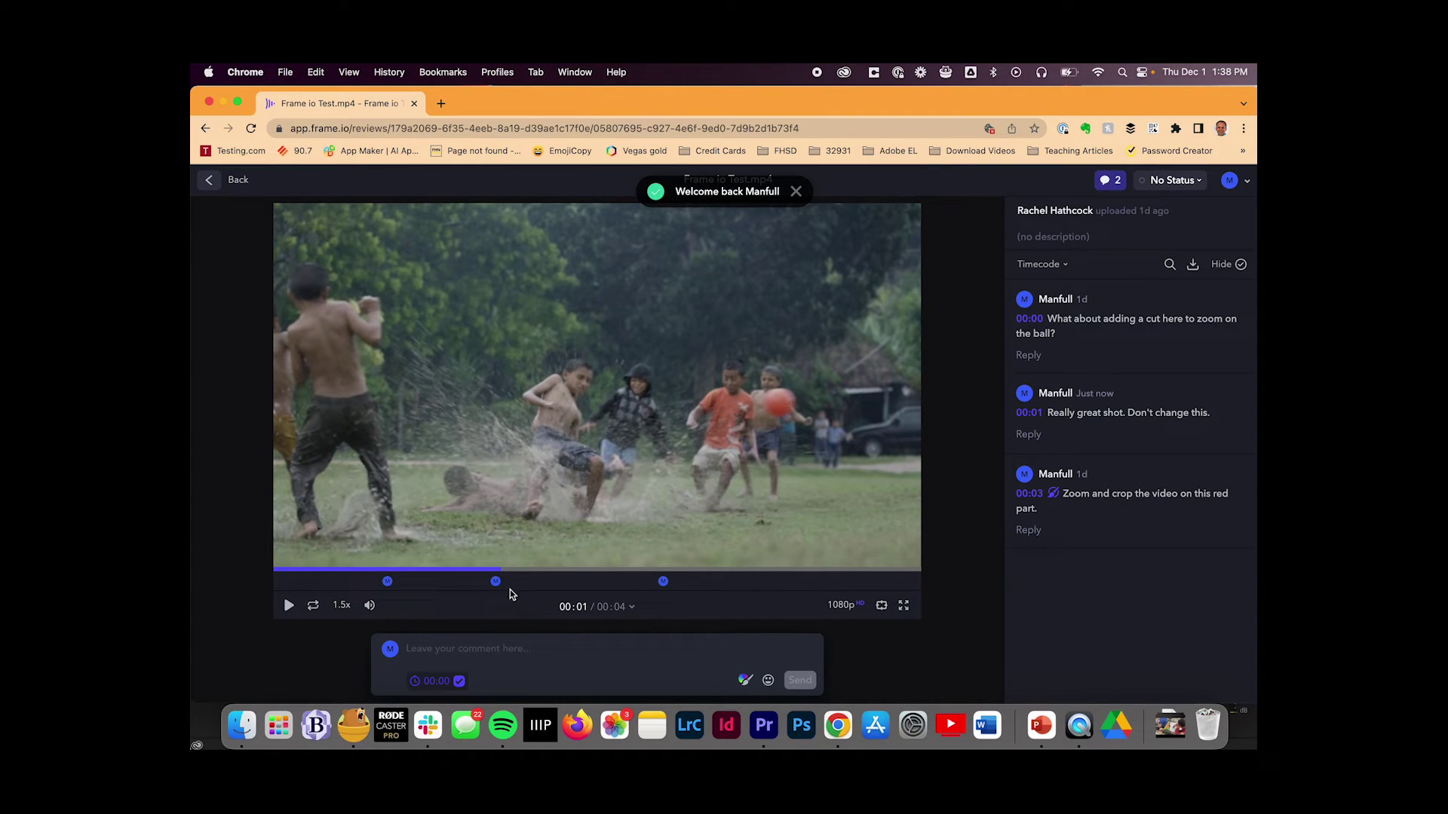
{"action": "mouse_move", "coordinate": [497, 590]}
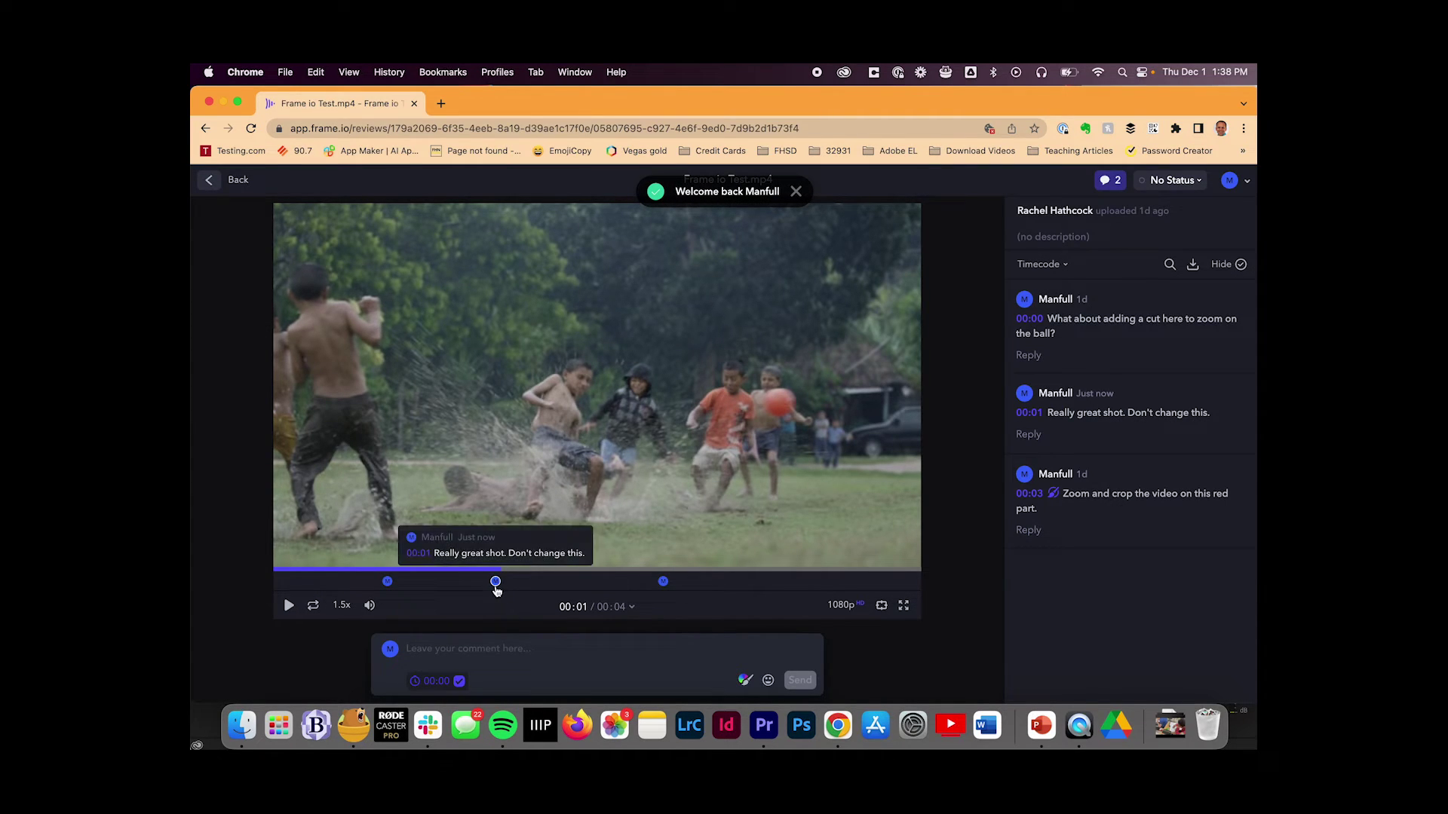
Step: At 00:02 in the clip, draw a red arrow pointing at the boy in back
{"action": "left_click", "coordinate": [554, 571]}
{"action": "left_click_drag", "start_coordinate": [554, 572], "coordinate": [603, 573]}
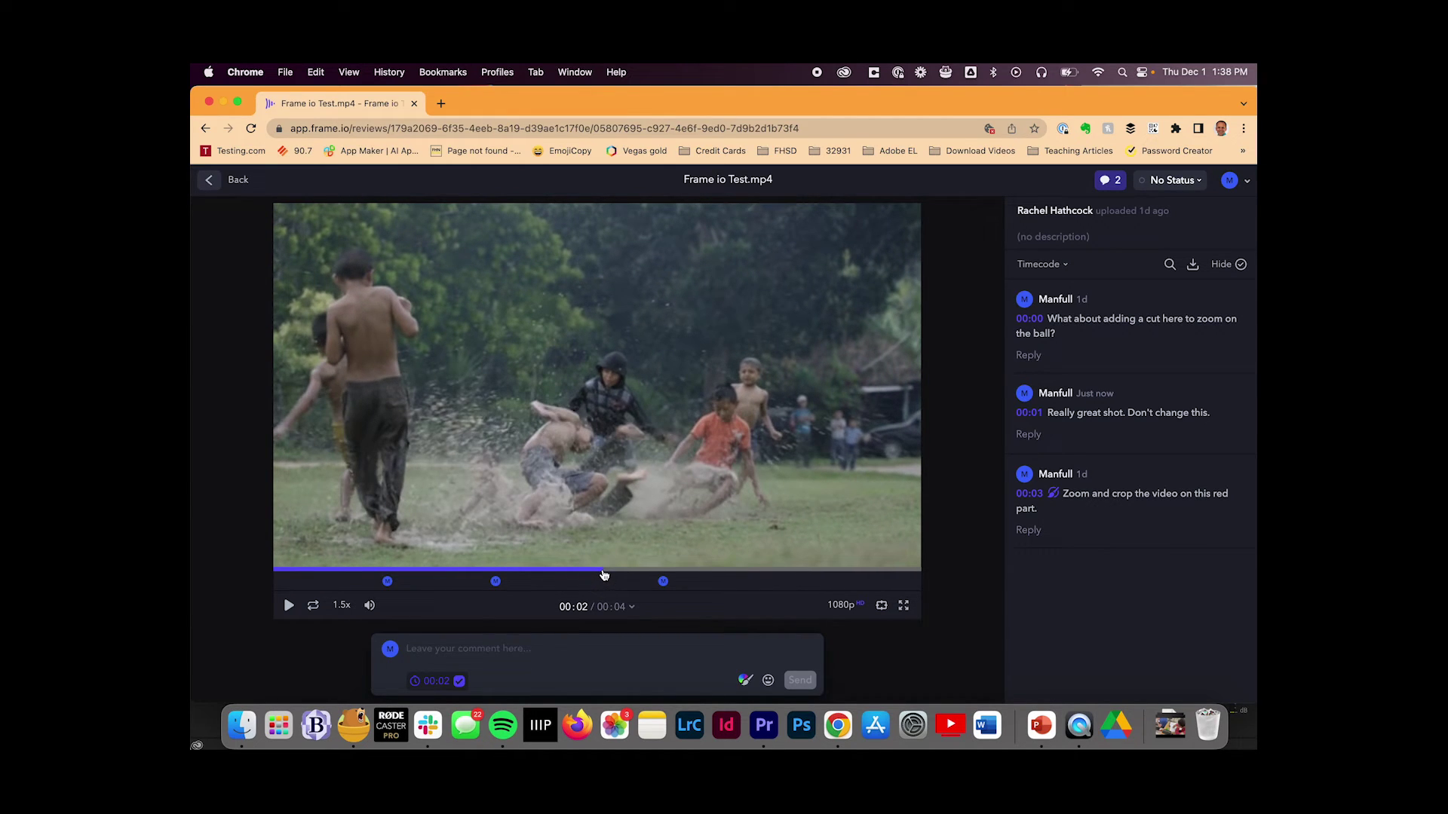
{"action": "left_click", "coordinate": [744, 681]}
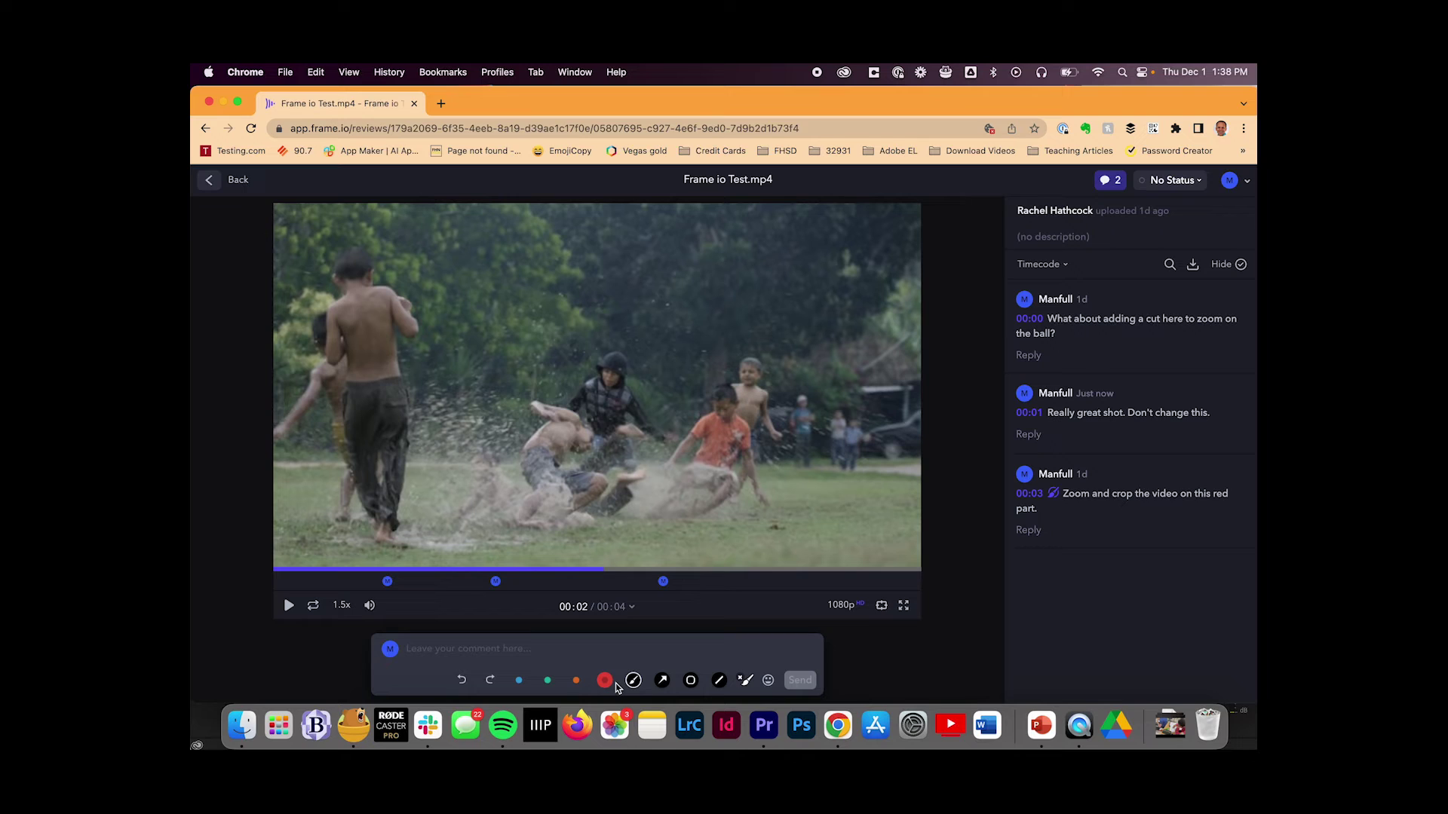
{"action": "left_click", "coordinate": [660, 681]}
{"action": "left_click_drag", "start_coordinate": [840, 279], "coordinate": [768, 368]}
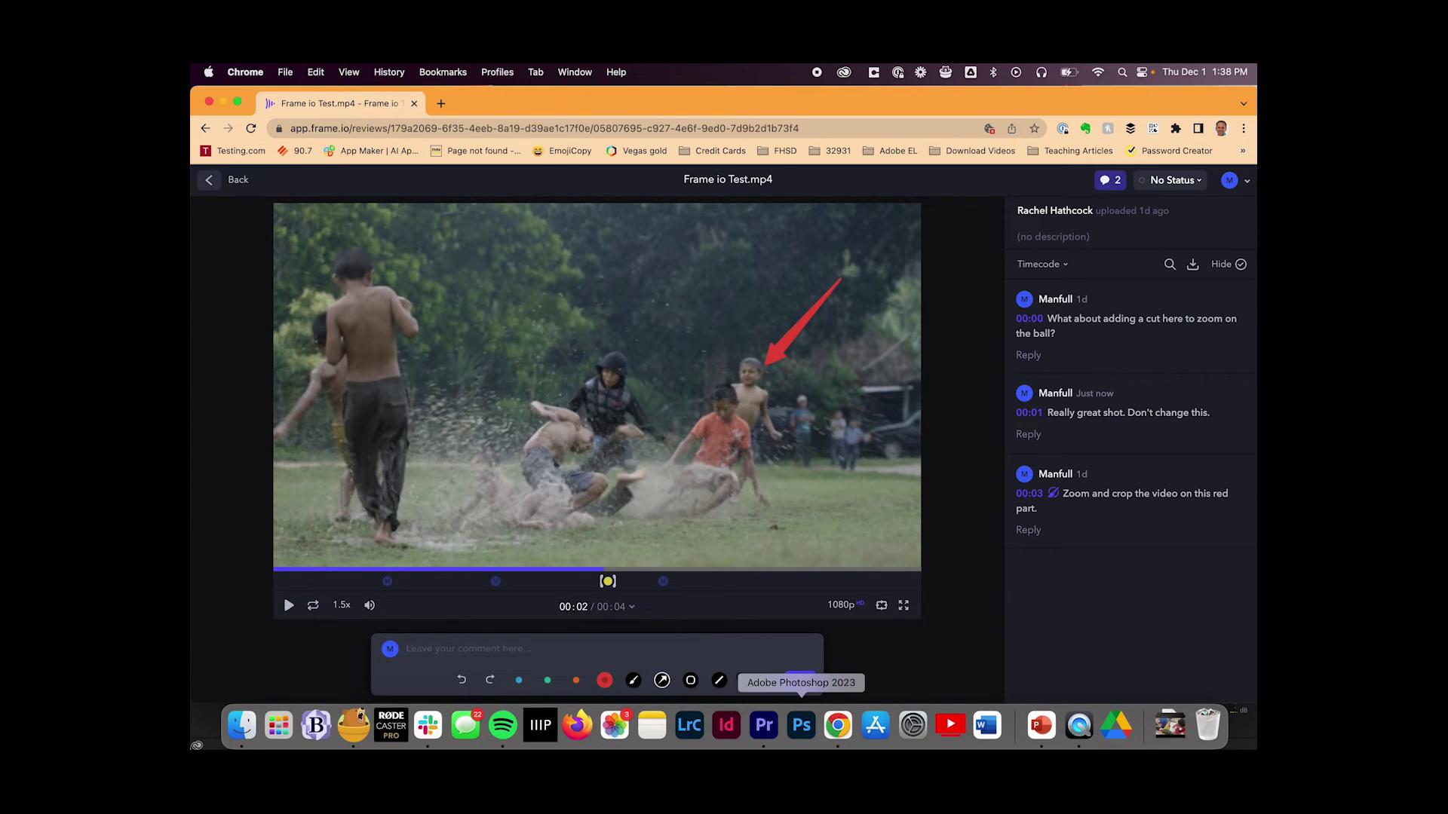
Step: Add an orange arrow toward the boy in orange and an orange freehand outline around the players
{"action": "left_click", "coordinate": [576, 680]}
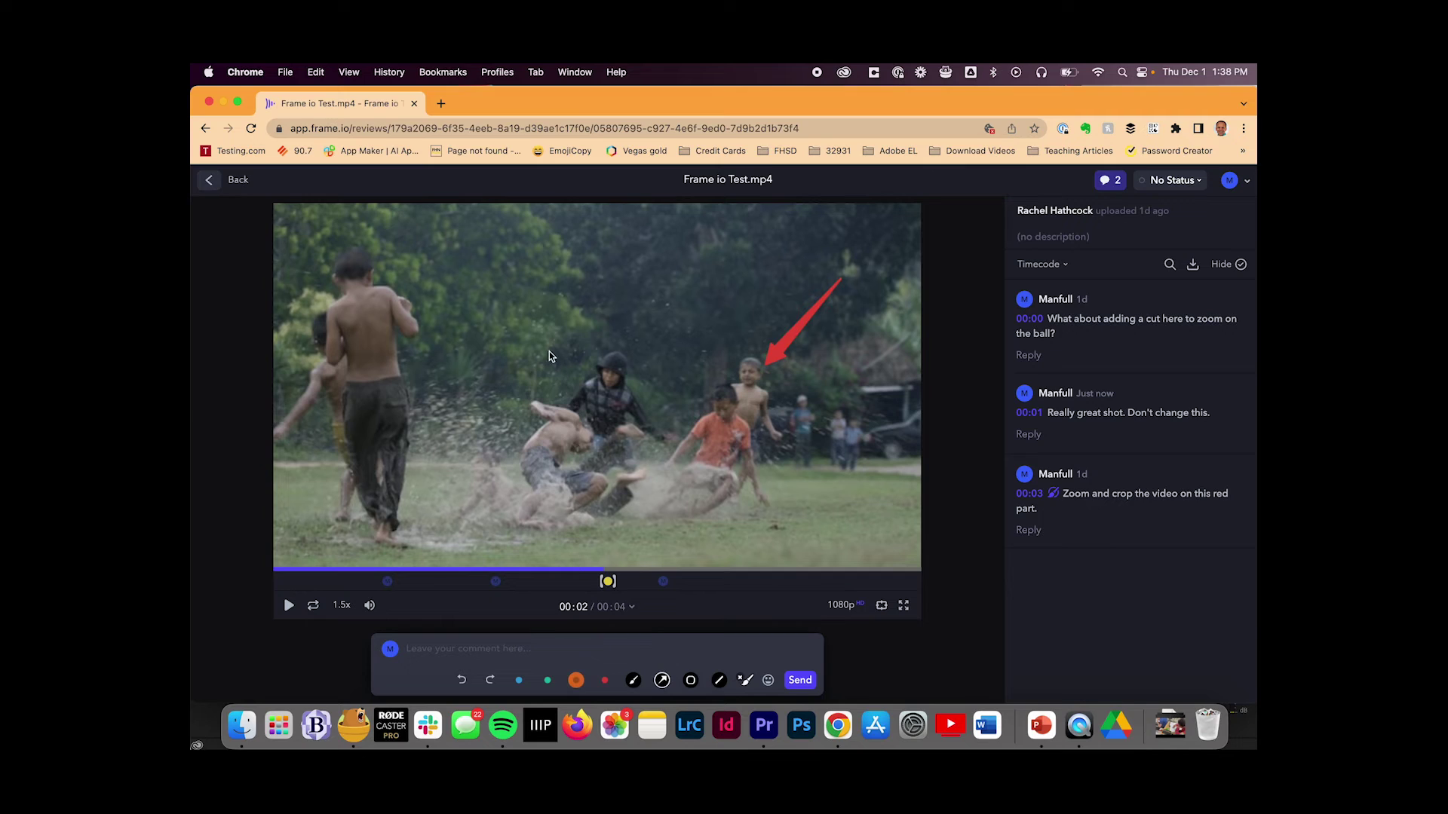
{"action": "mouse_move", "coordinate": [552, 348]}
{"action": "left_mouse_down"}
{"action": "mouse_move", "coordinate": [632, 324]}
{"action": "mouse_move", "coordinate": [694, 400]}
{"action": "left_mouse_up"}
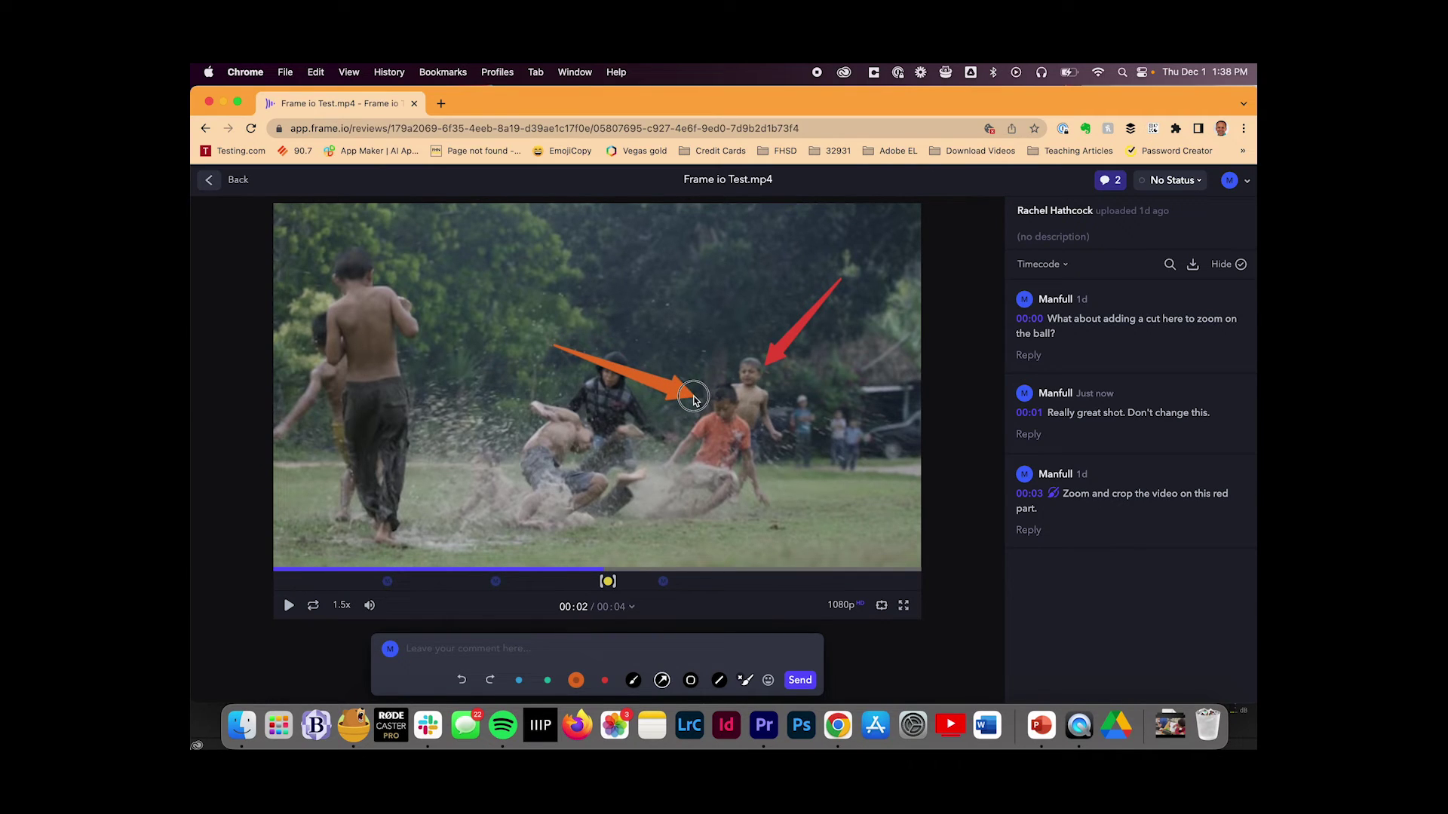
{"action": "left_click", "coordinate": [634, 682]}
{"action": "mouse_move", "coordinate": [506, 337]}
{"action": "left_mouse_down"}
{"action": "mouse_move", "coordinate": [502, 537]}
{"action": "mouse_move", "coordinate": [832, 521]}
{"action": "mouse_move", "coordinate": [821, 282]}
{"action": "mouse_move", "coordinate": [697, 274]}
{"action": "mouse_move", "coordinate": [511, 298]}
{"action": "left_mouse_up"}
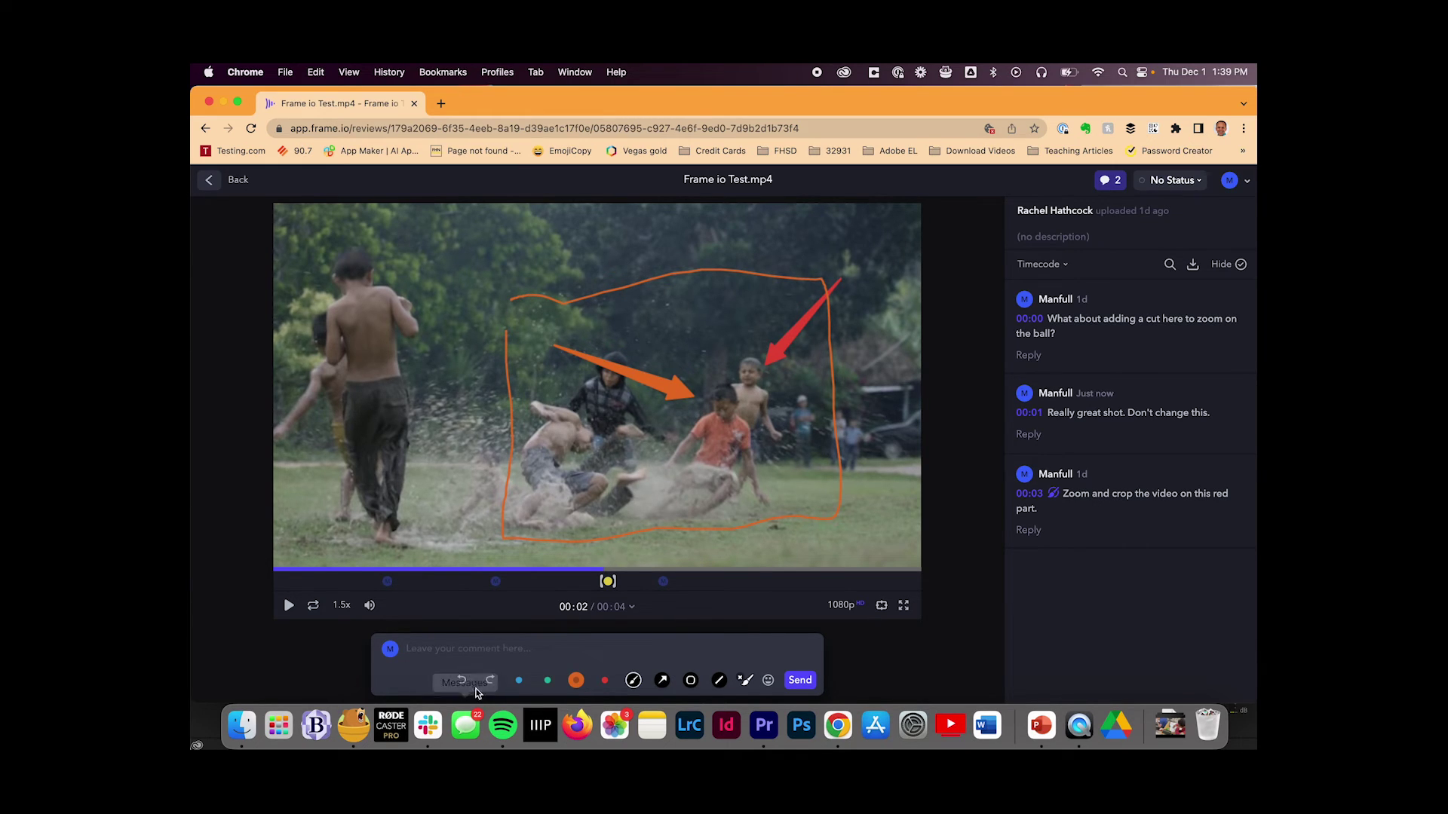
Step: Post the annotation with the comment 'Crop here. There is some really great action!'
{"action": "left_click", "coordinate": [447, 652]}
{"action": "type", "text": "Crop here. There is some really "}
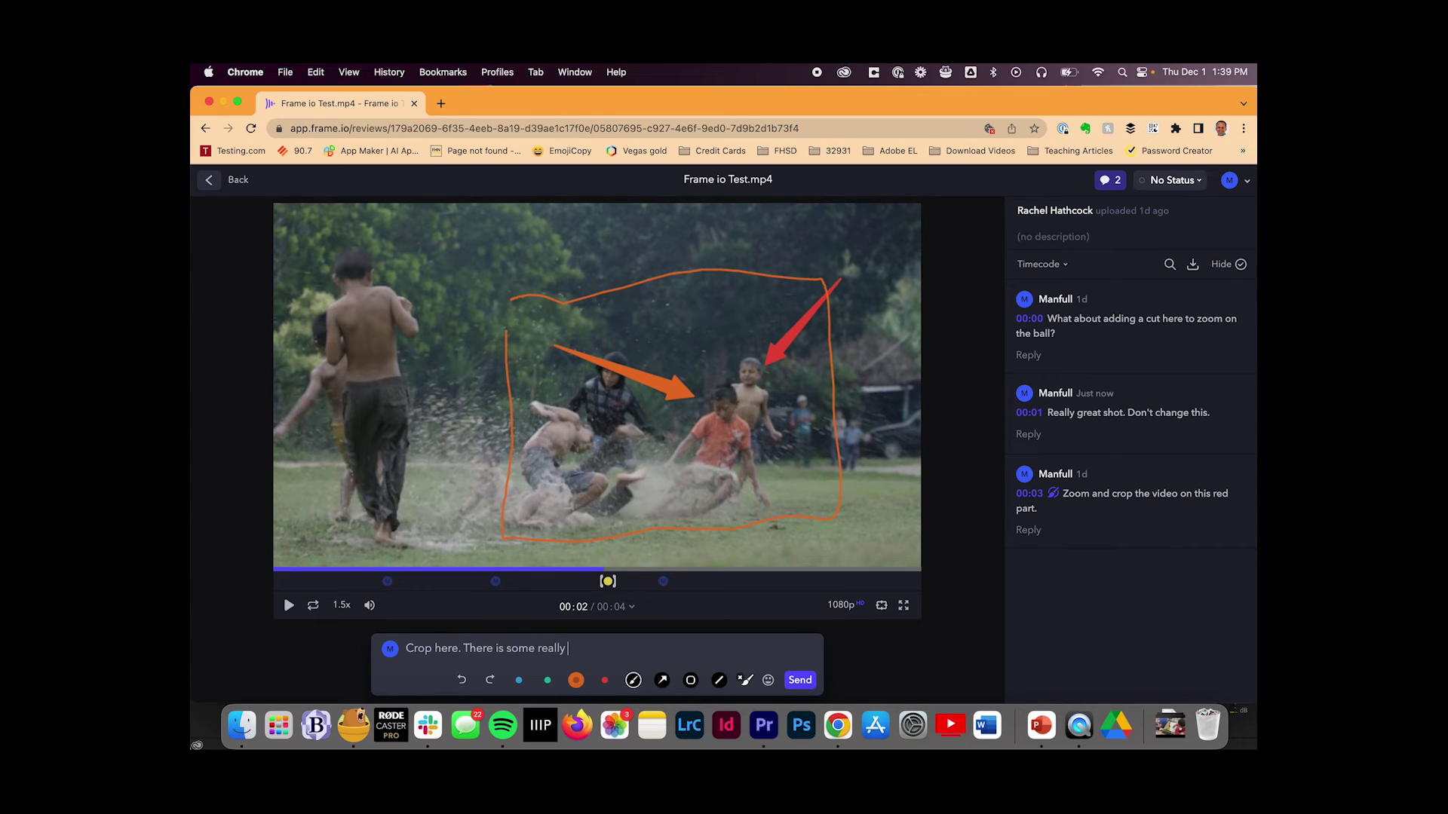
{"action": "type", "text": "great action!"}
{"action": "left_click", "coordinate": [799, 680]}
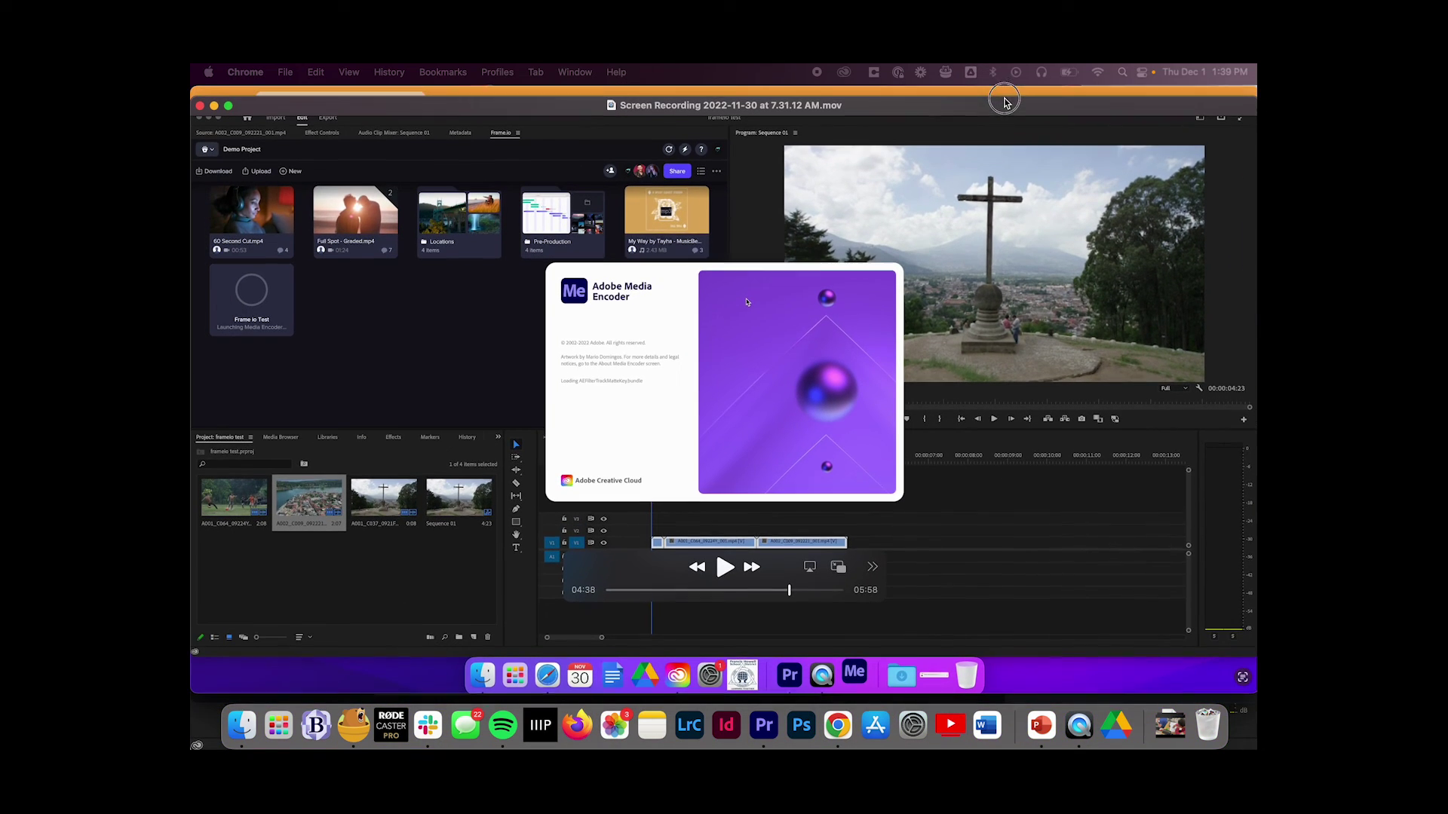
Step: Shift the QuickTime Player window showing the Premiere Pro screen recording slightly to the right
{"action": "left_click_drag", "start_coordinate": [1005, 102], "coordinate": [1025, 105]}
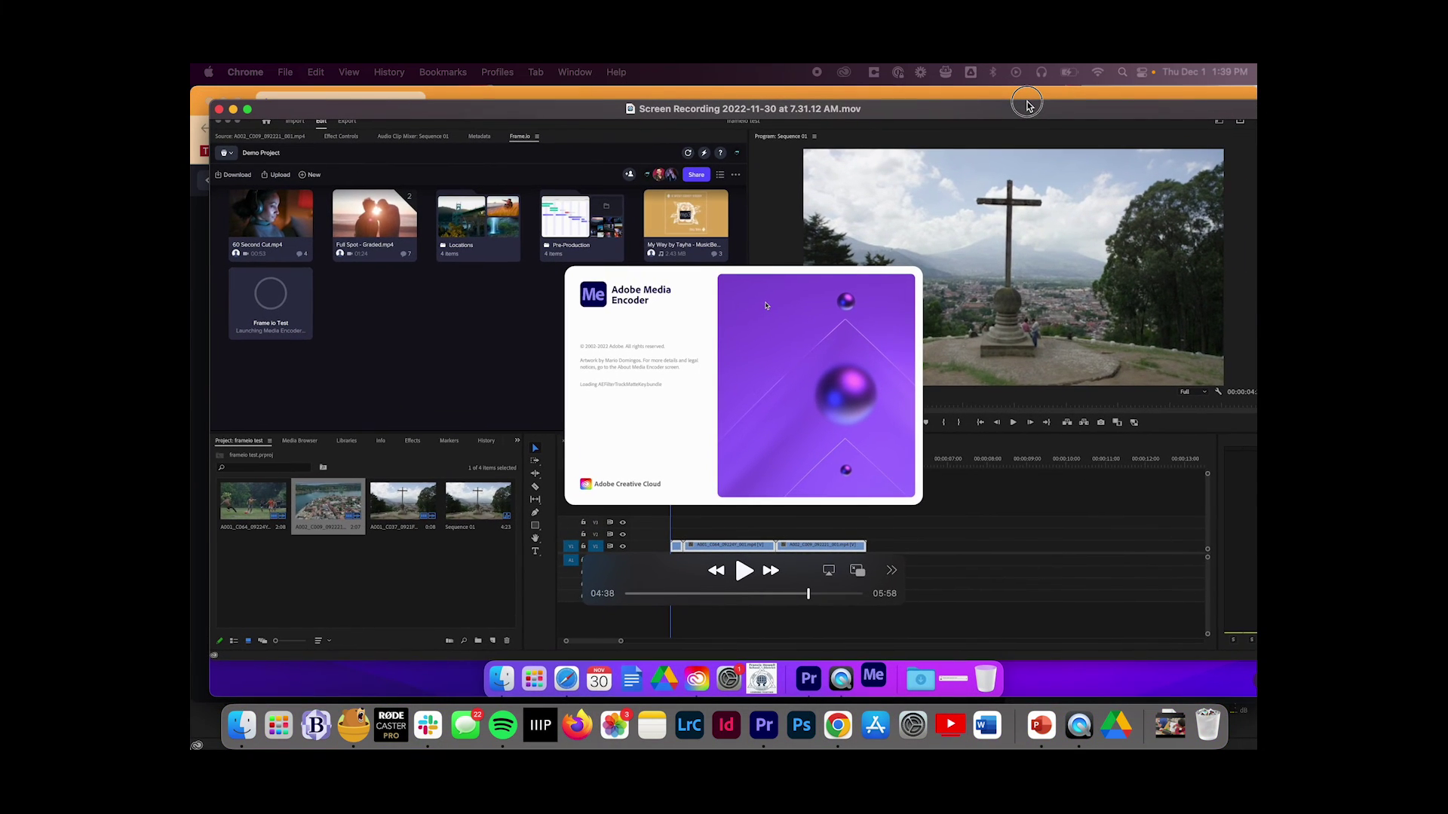